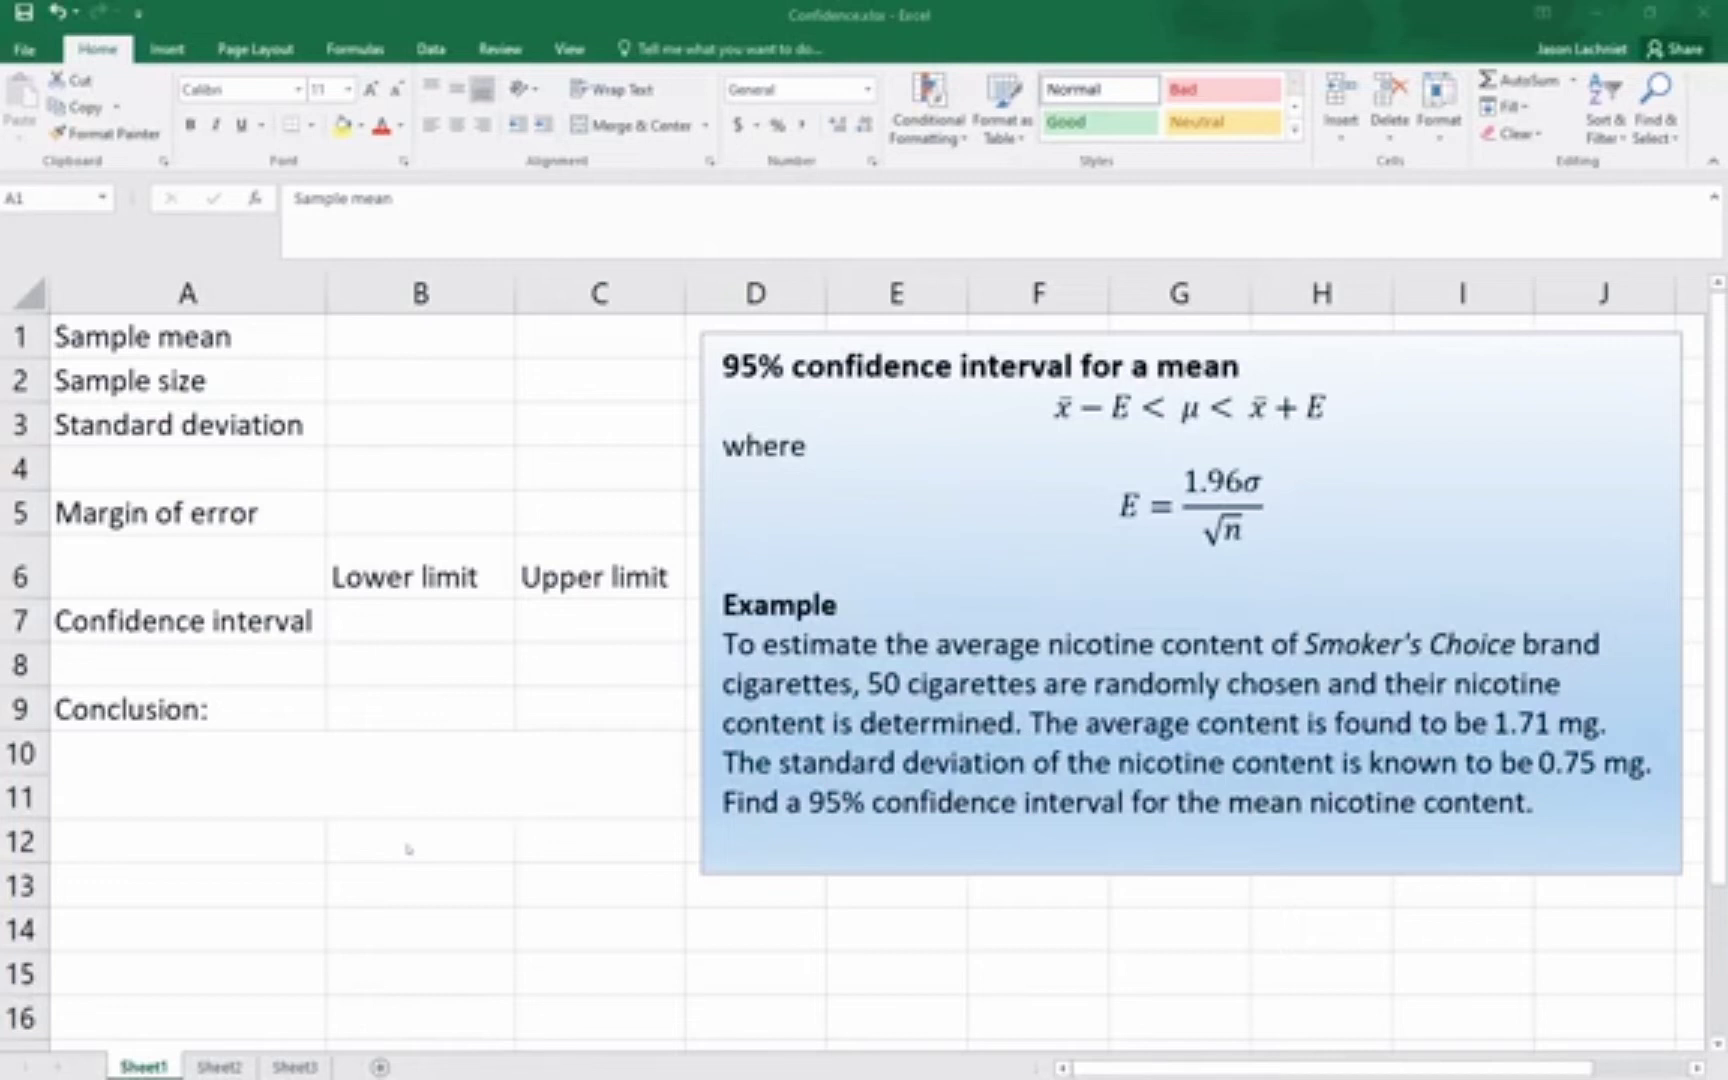
Enter the sample mean 1.71, sample size 50 and standard deviation 0.75 in cells B1 to B3
click(405, 336)
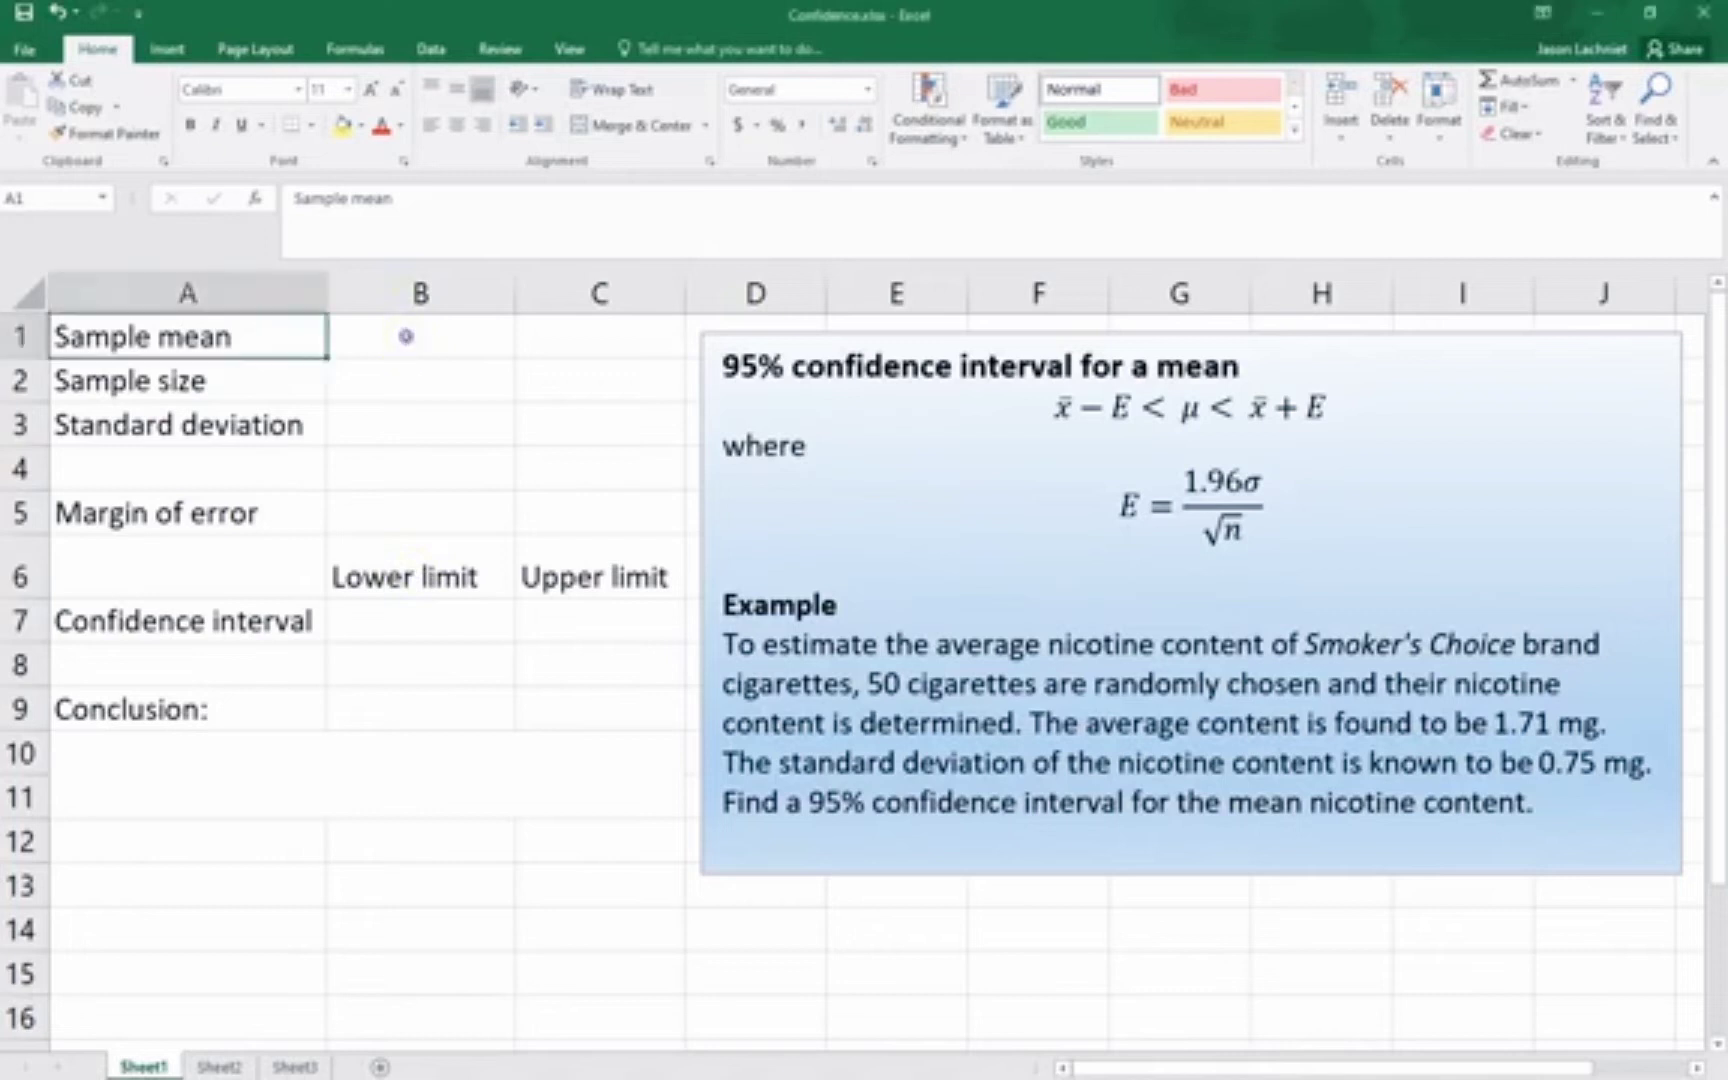
click(405, 336)
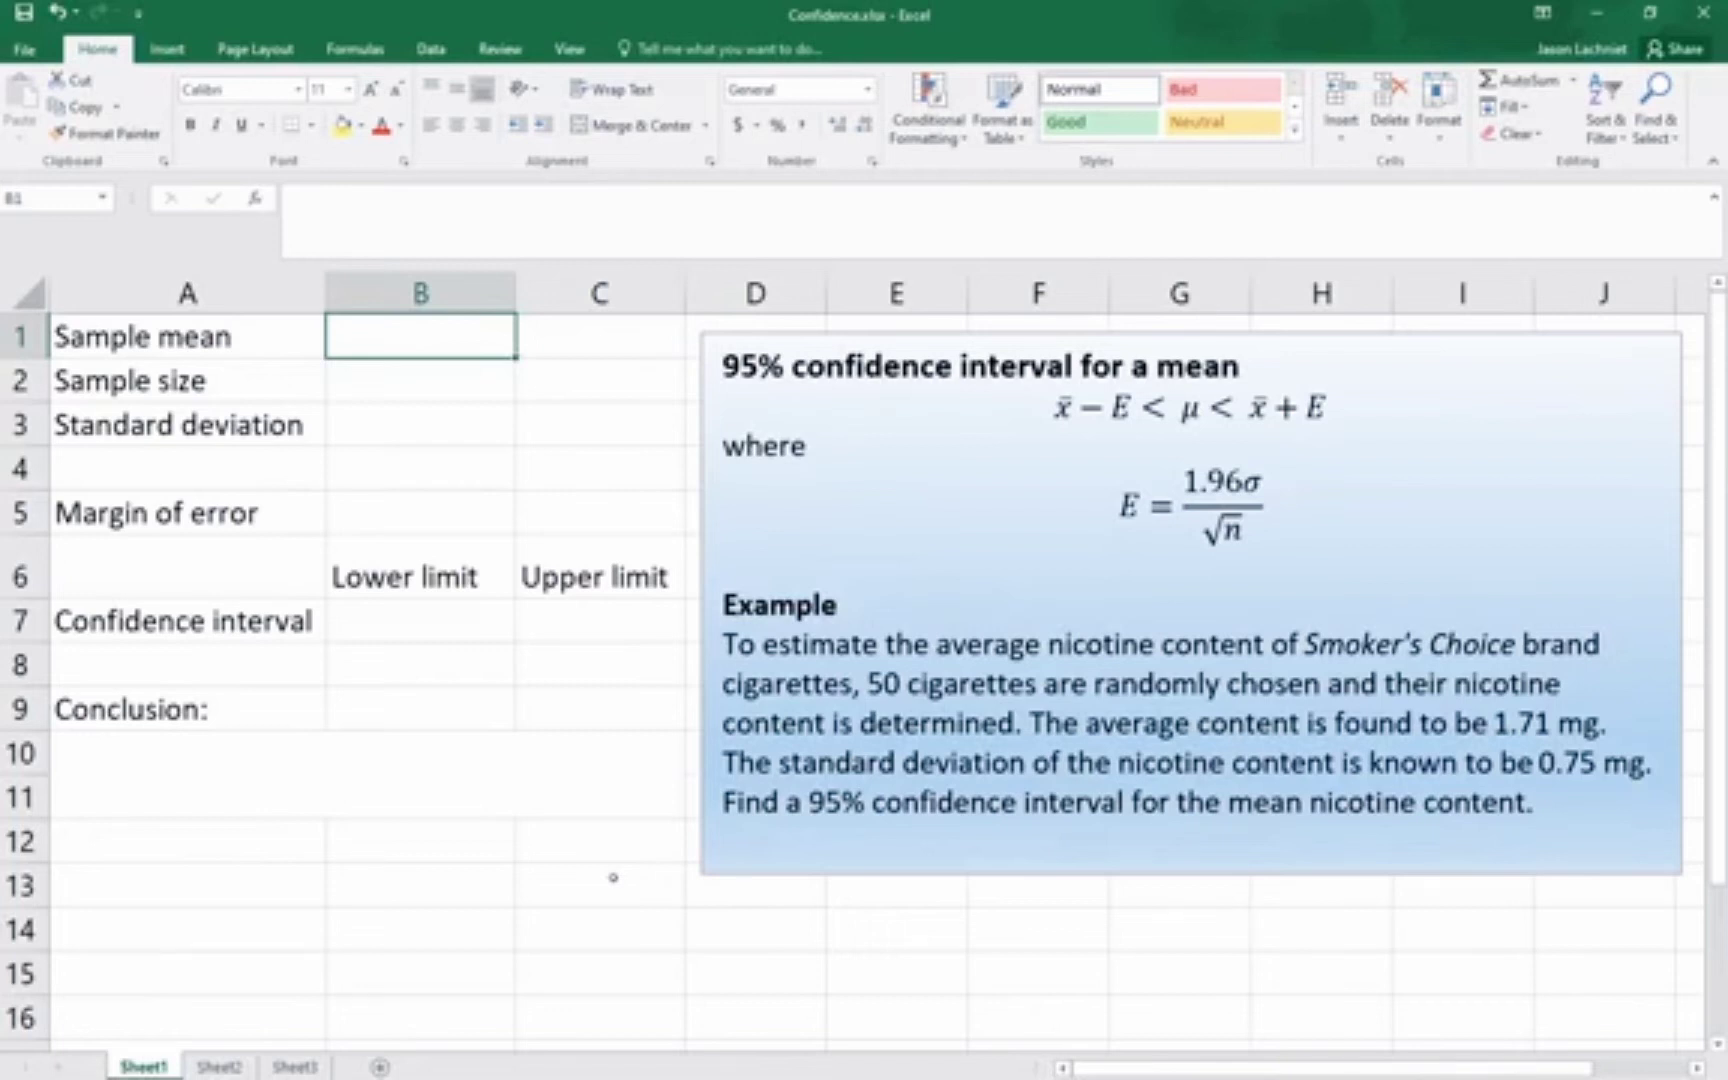
text(1.71)
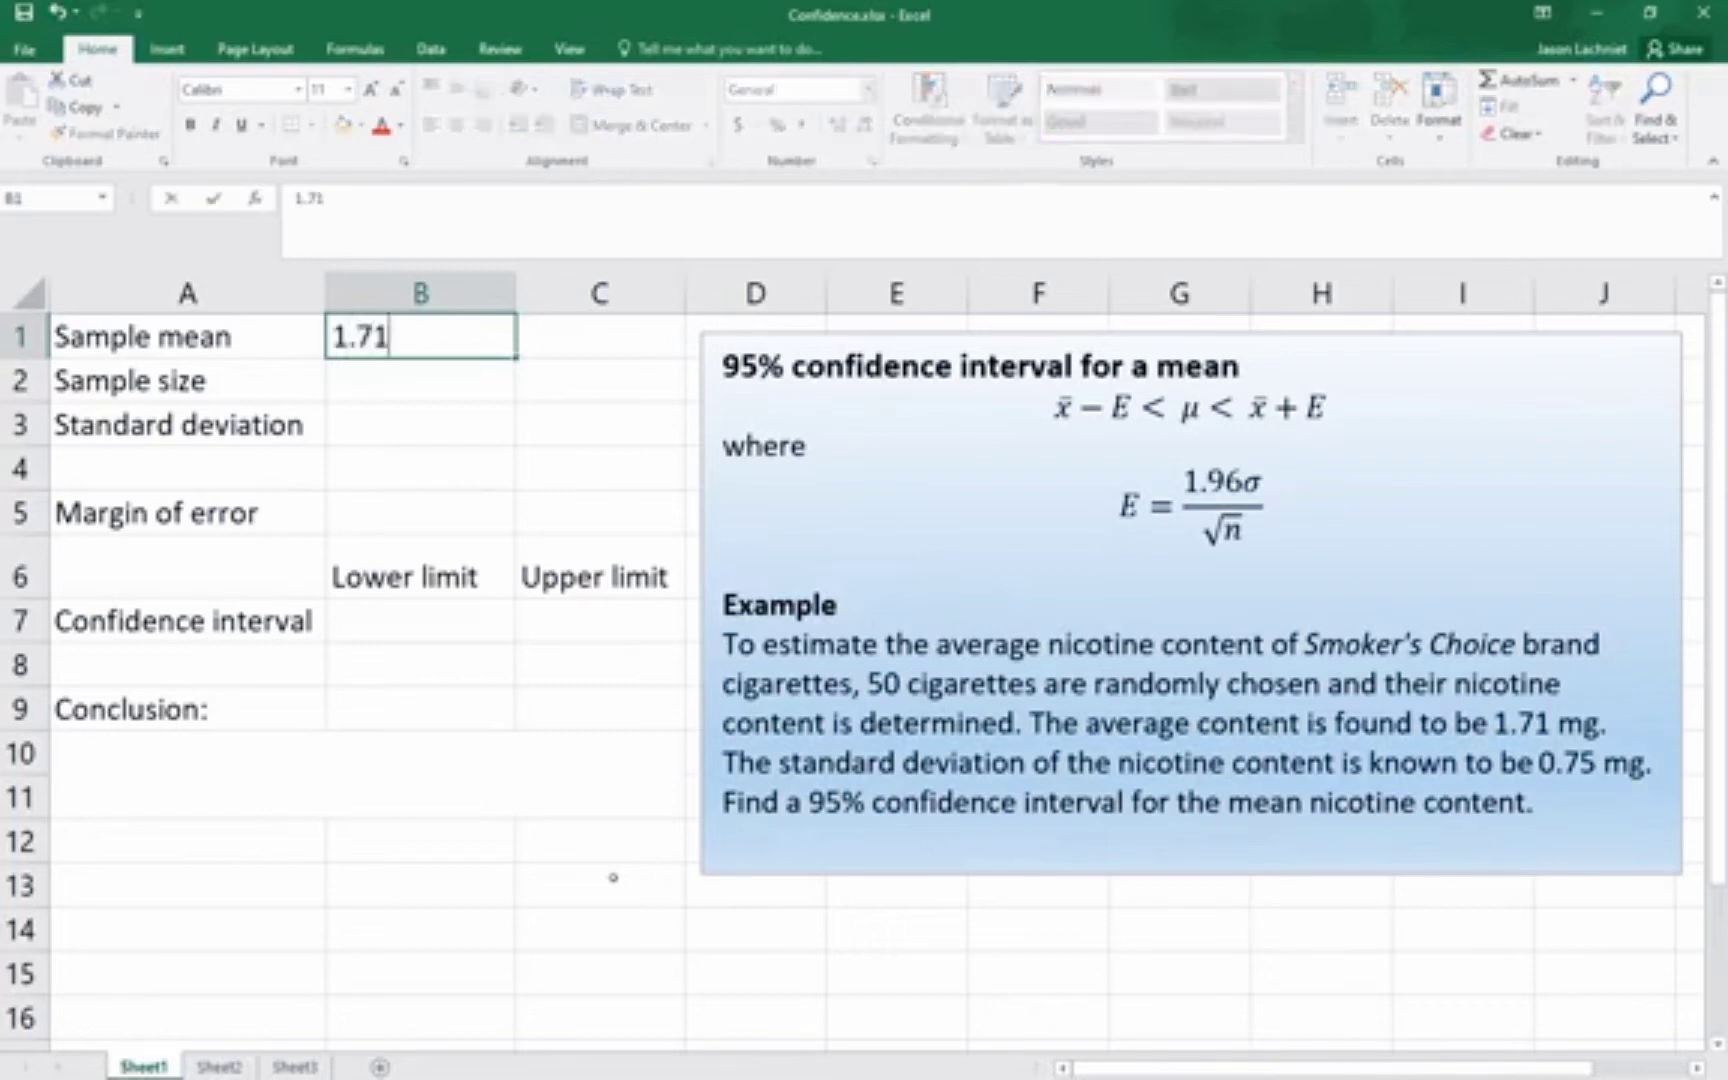
key(Return)
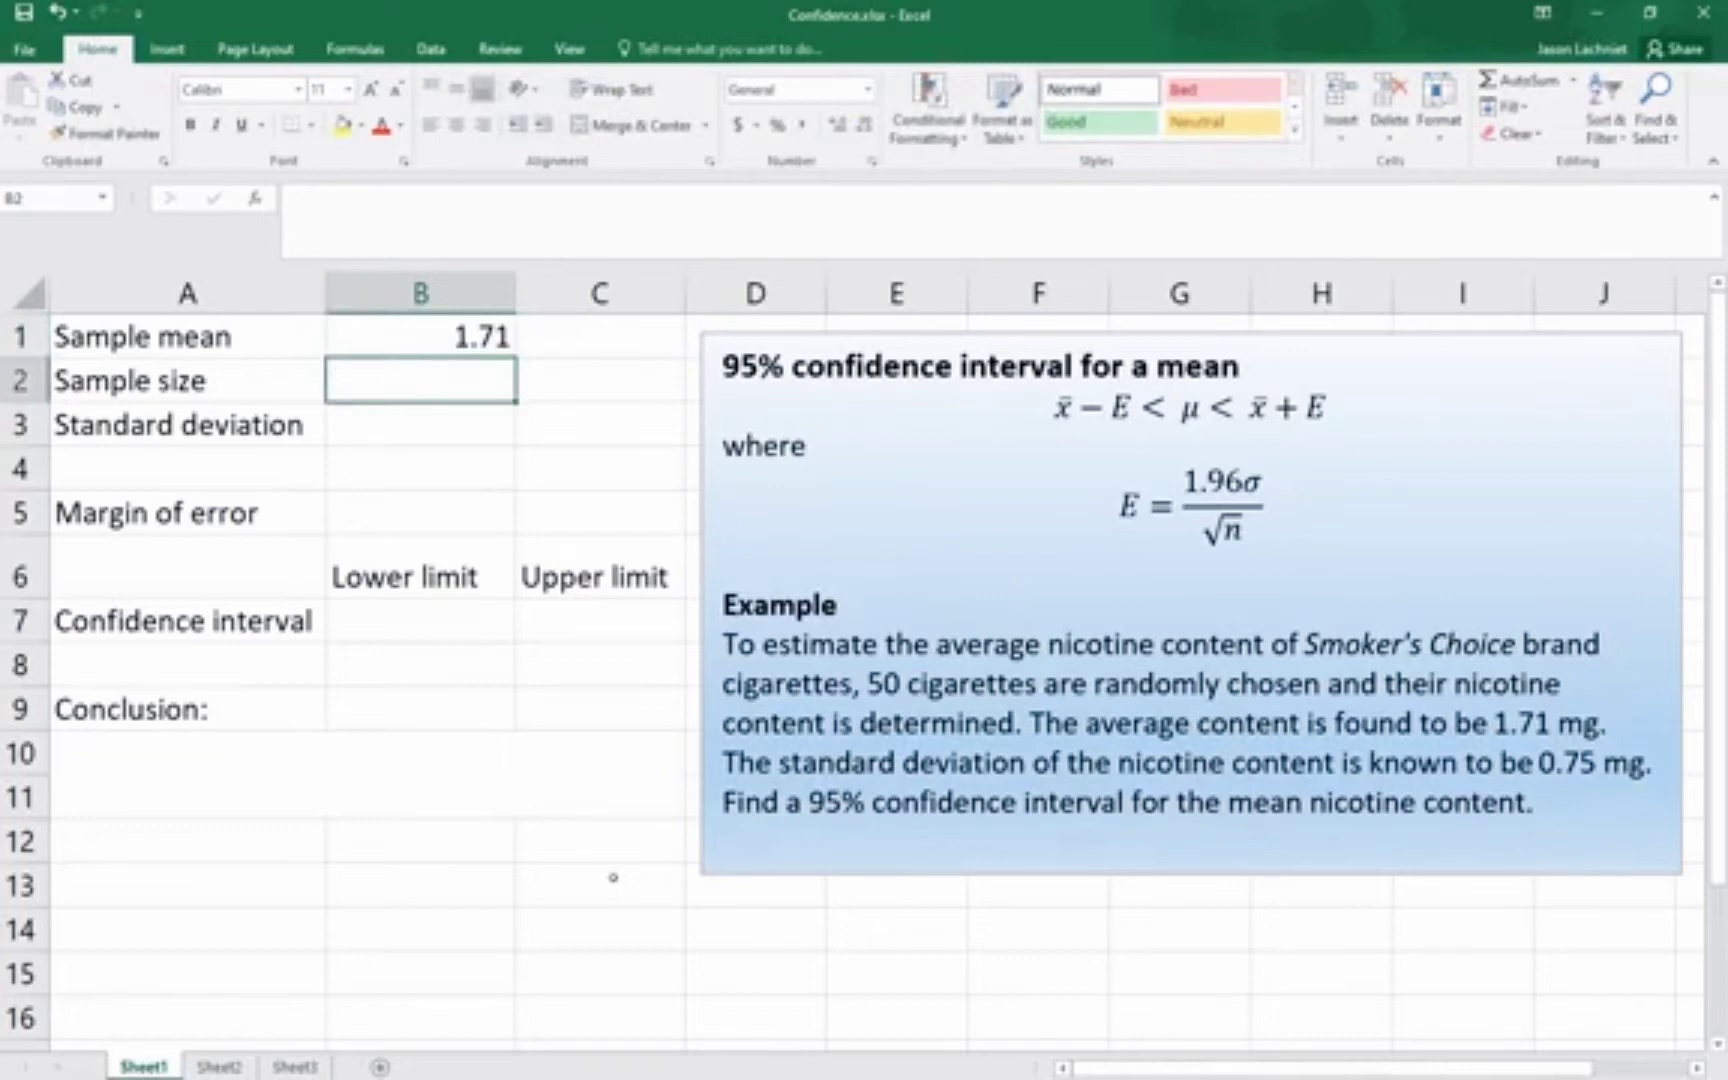
text(50)
key(Return)
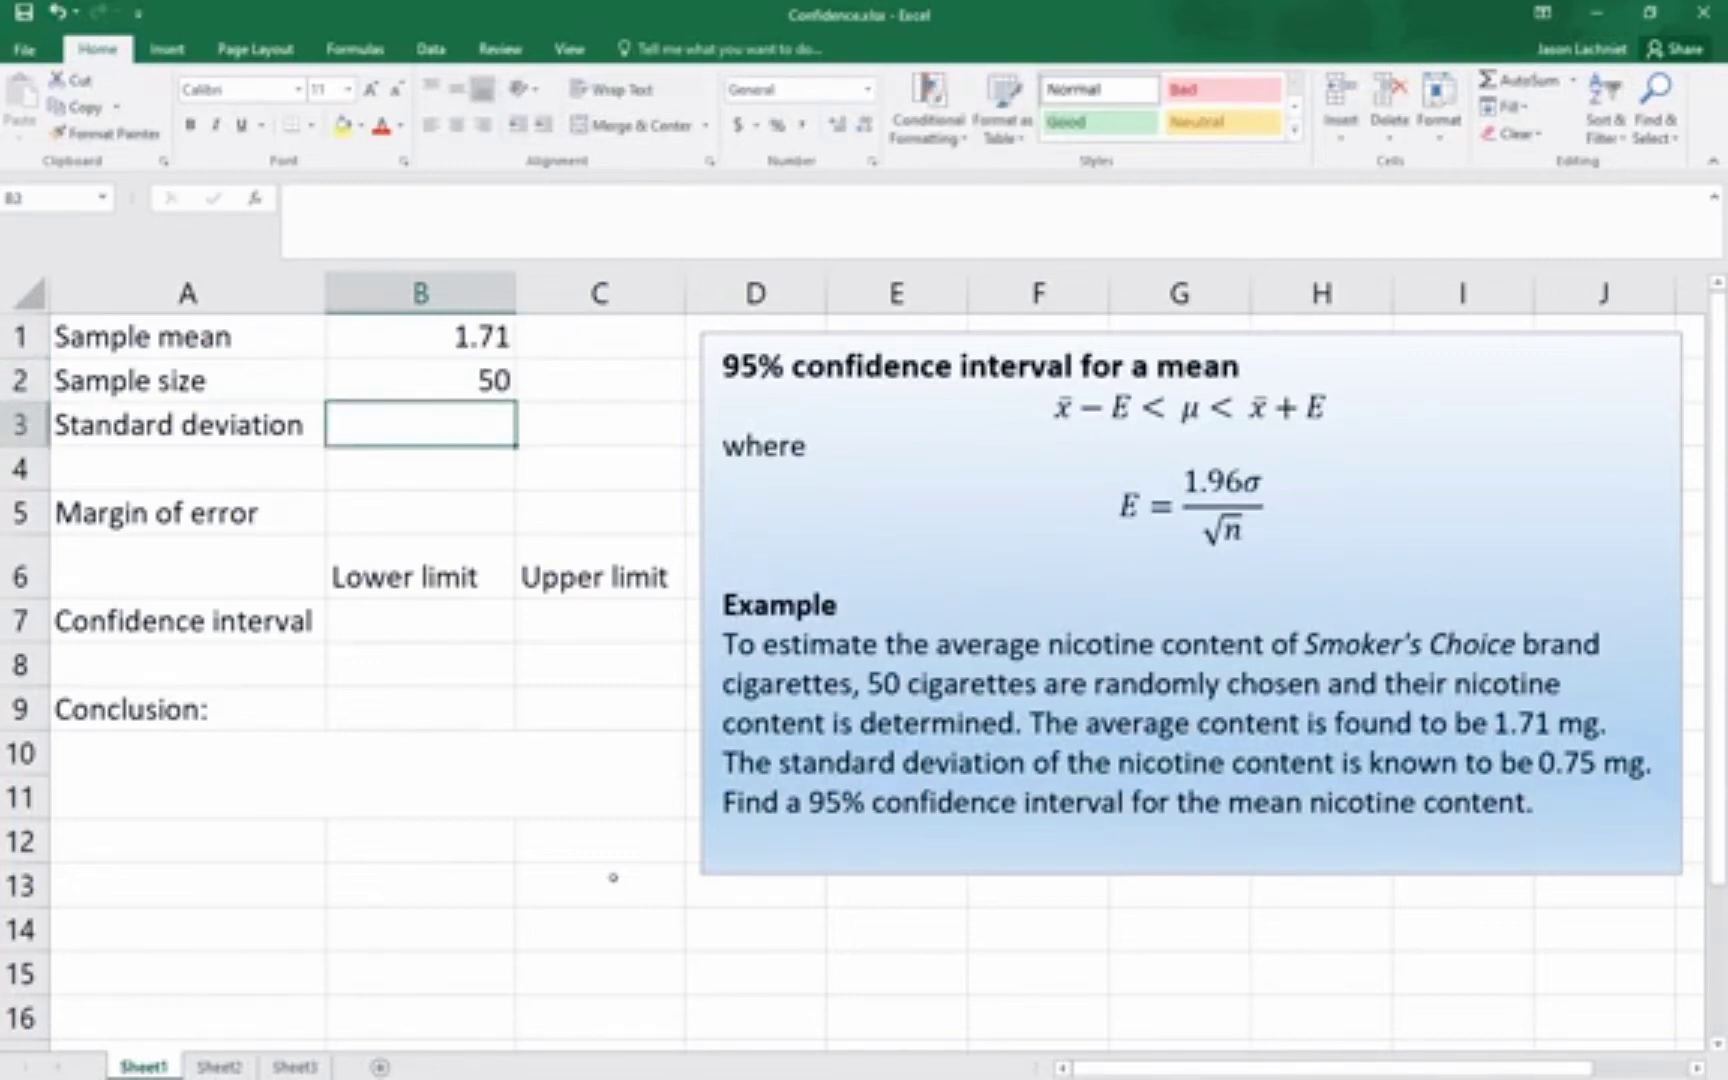
text(0.75)
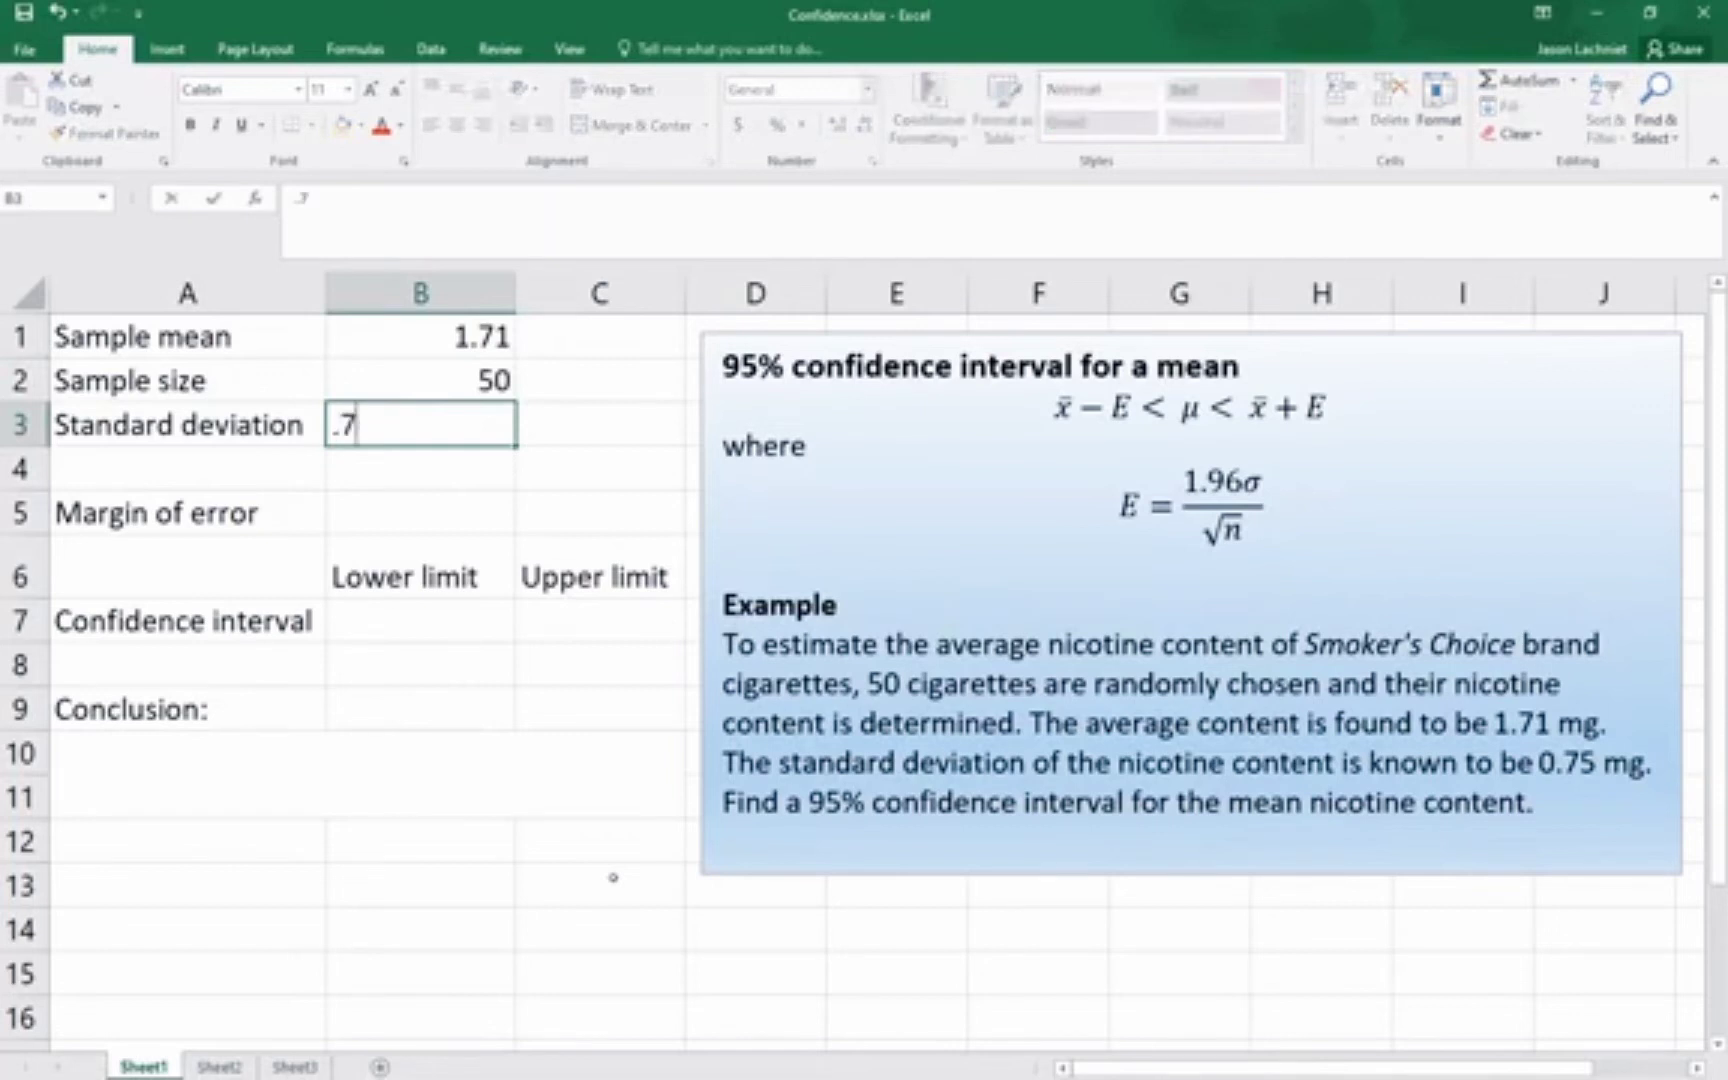
key(Return)
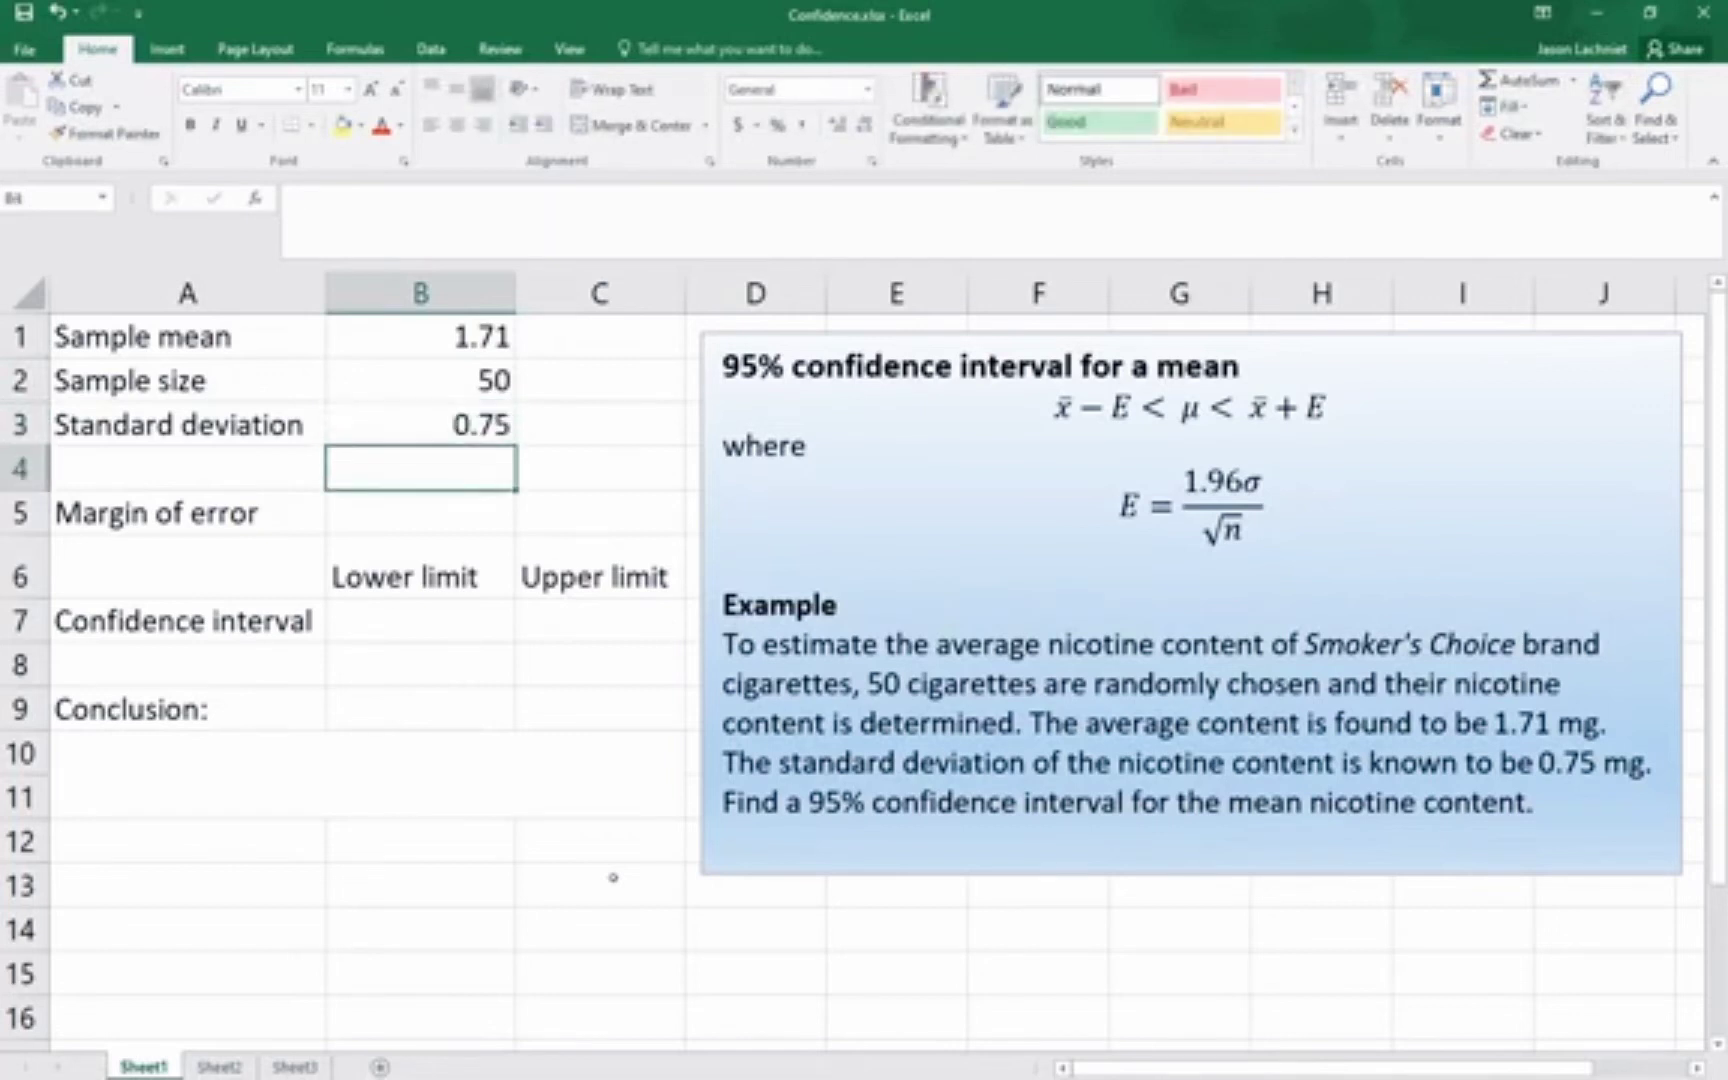
Calculate the margin of error in B5 with the formula =1.96*B3/SQRT(B2)
key(Return)
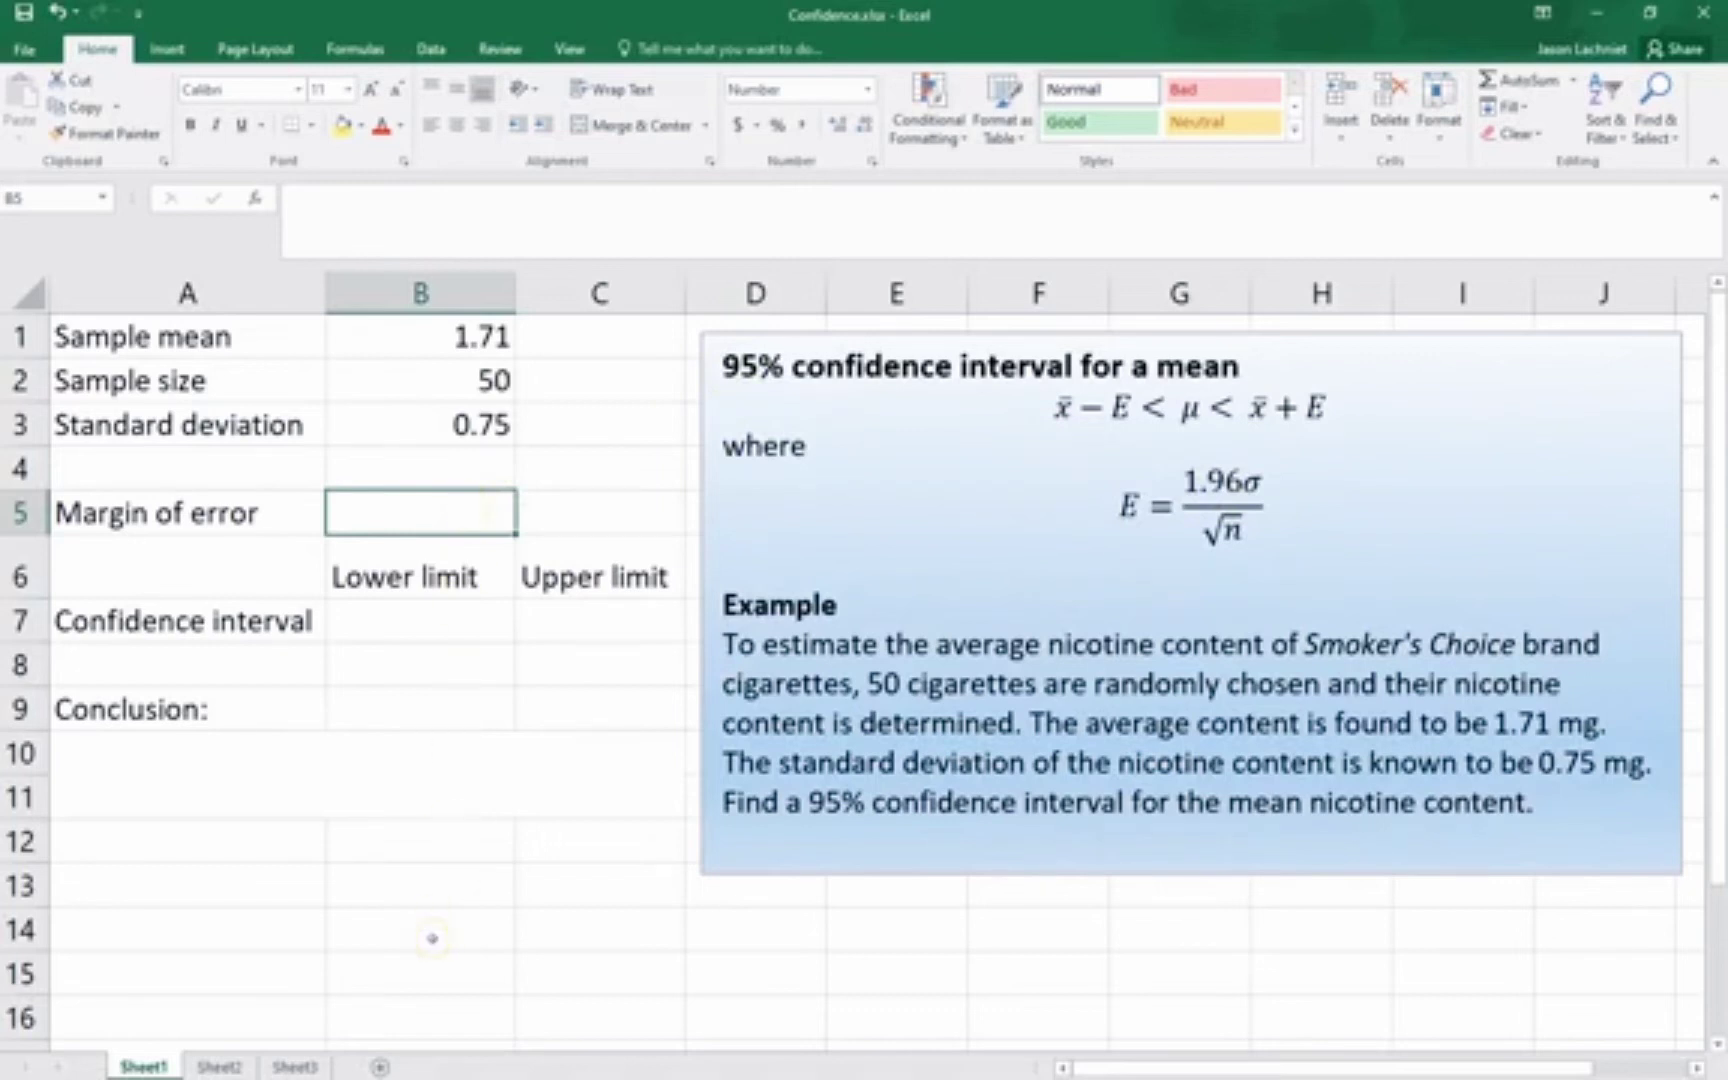
text(=)
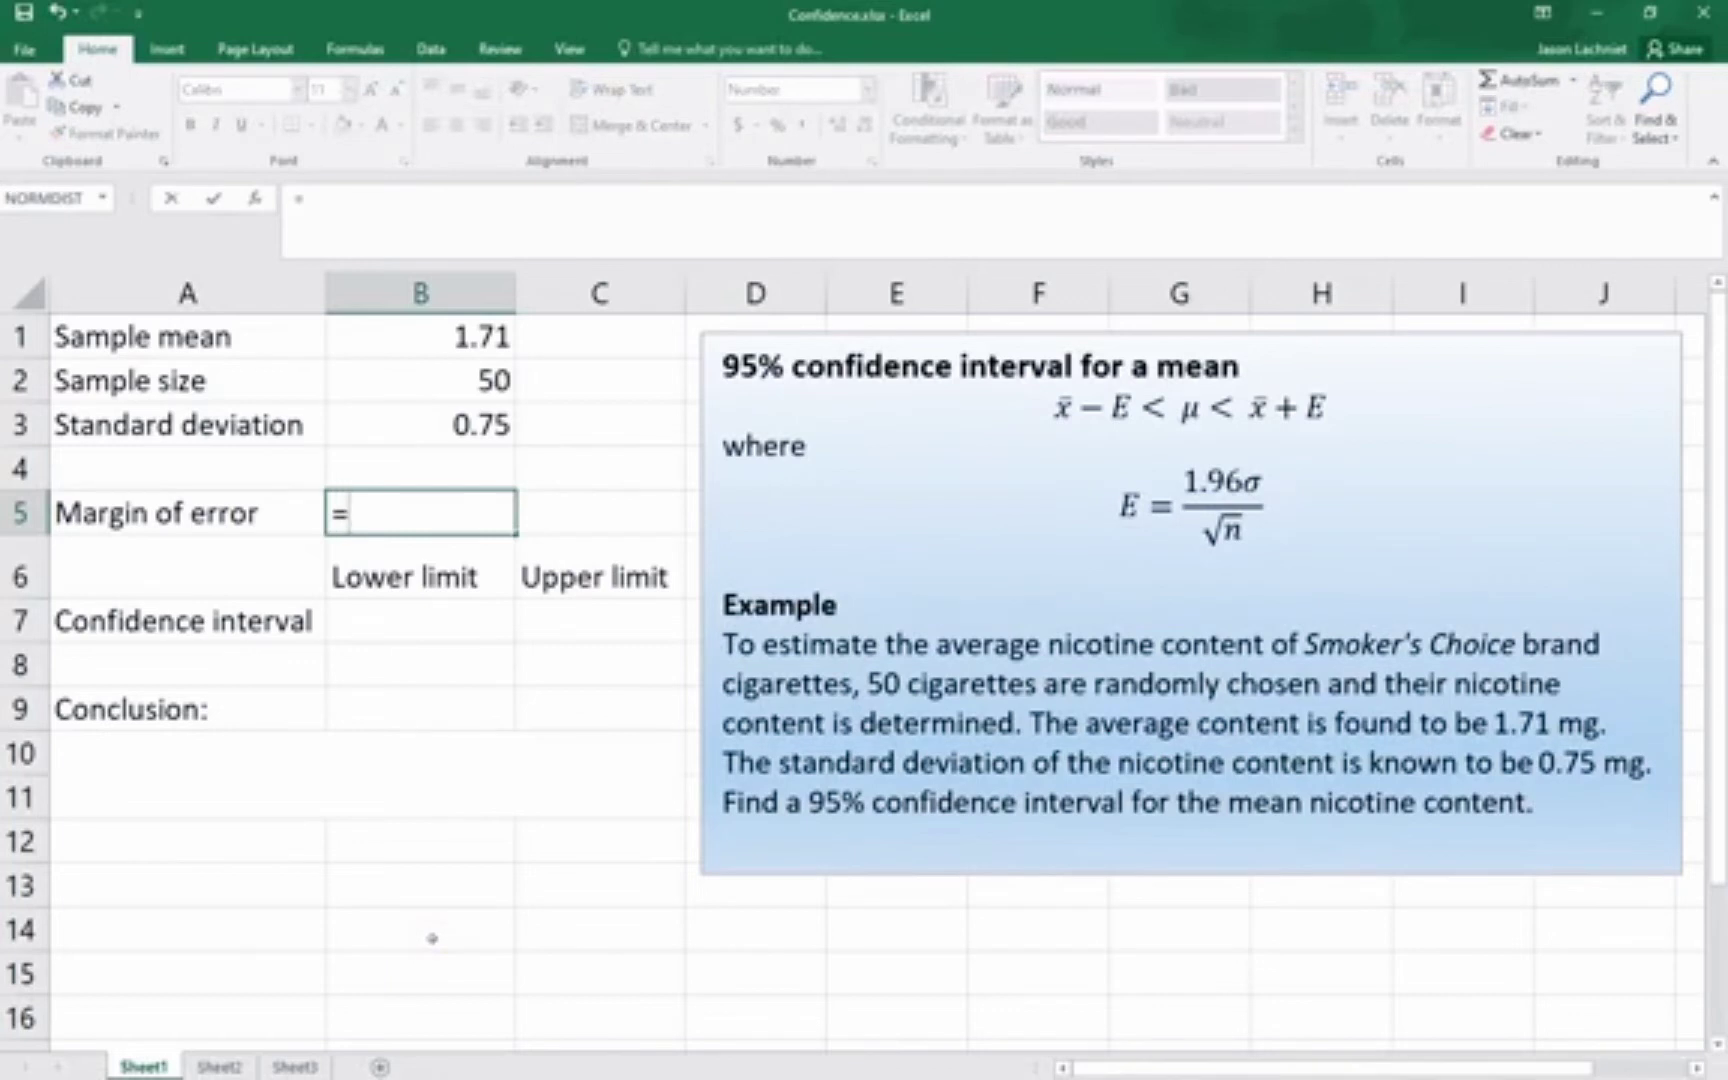
text(1.96*)
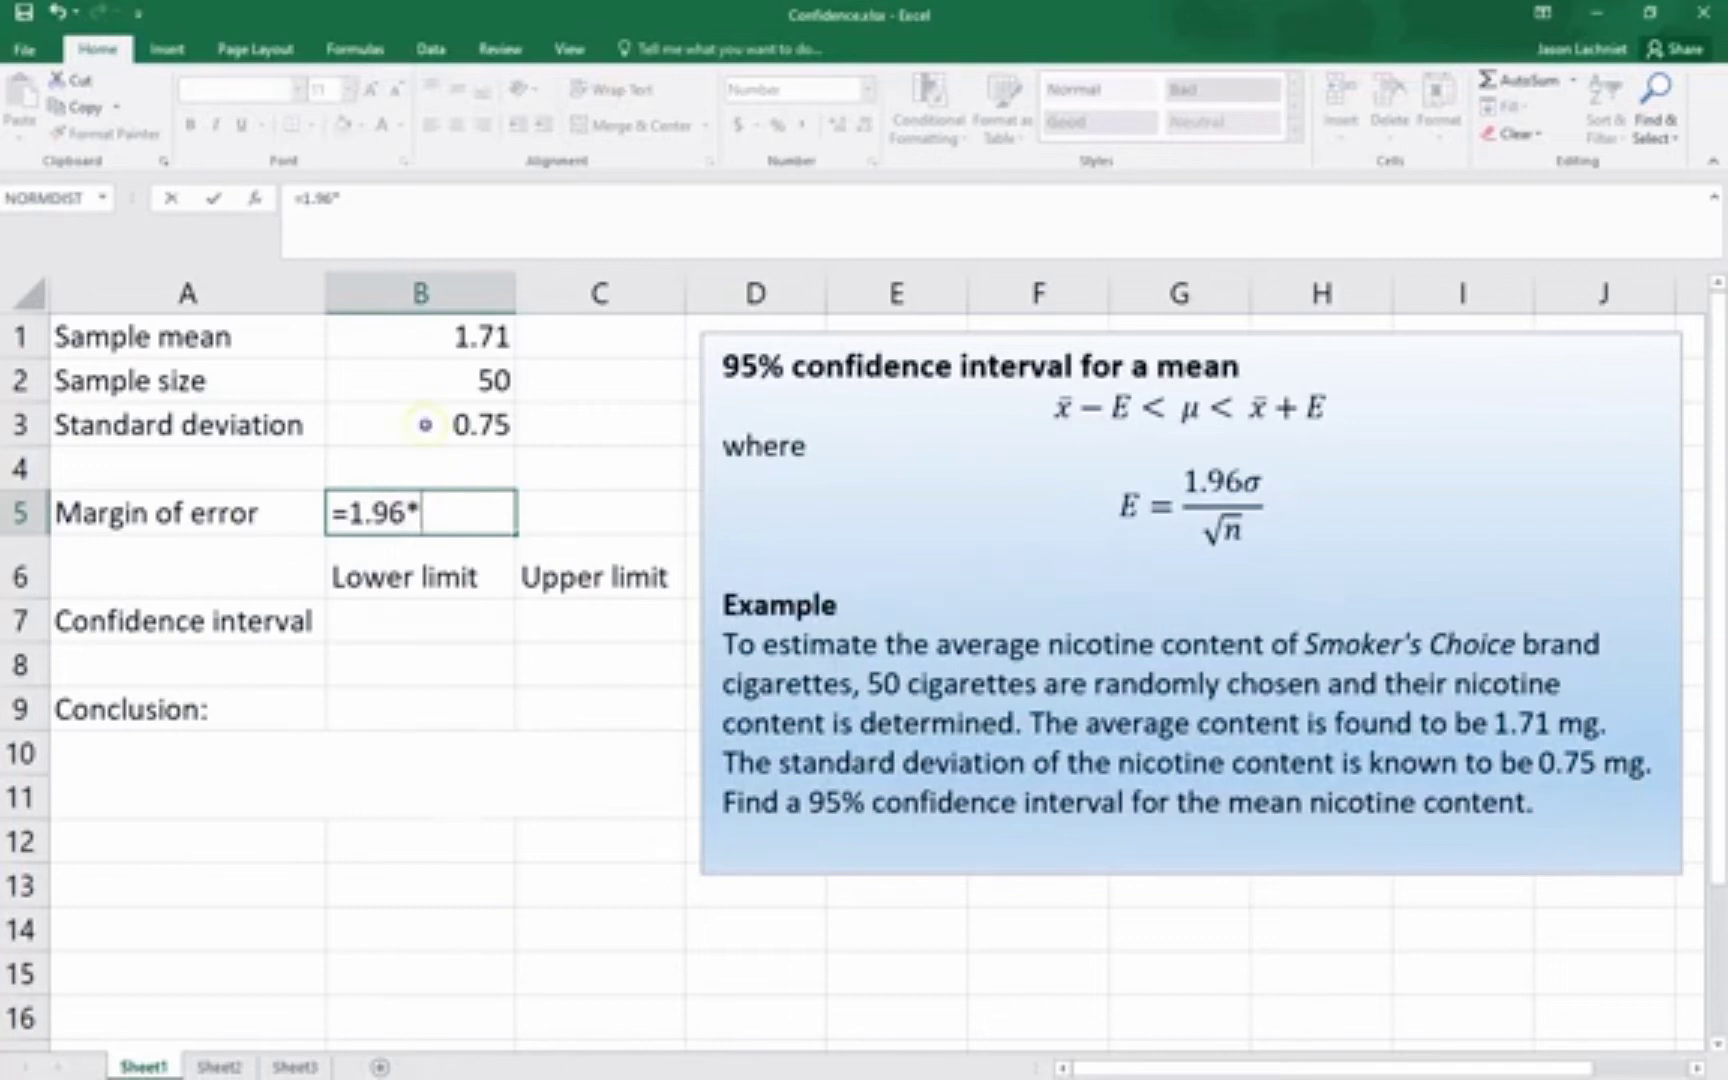
click(425, 424)
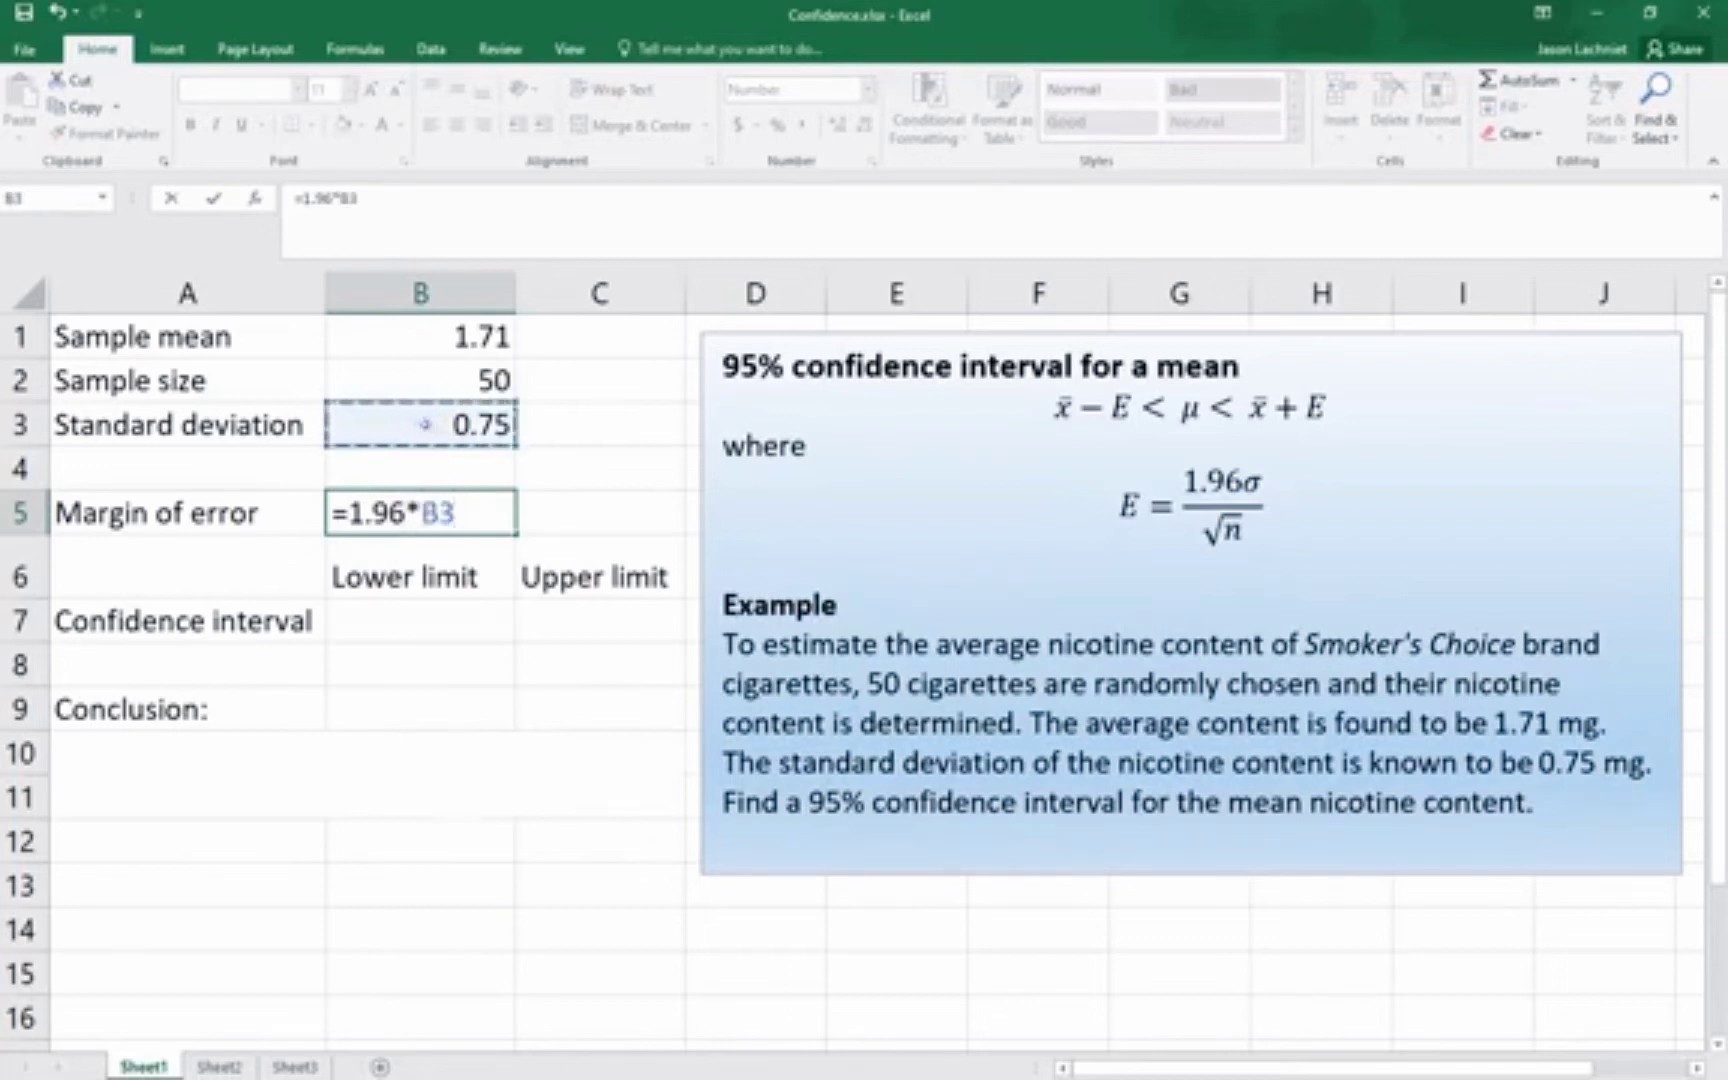
text(/s)
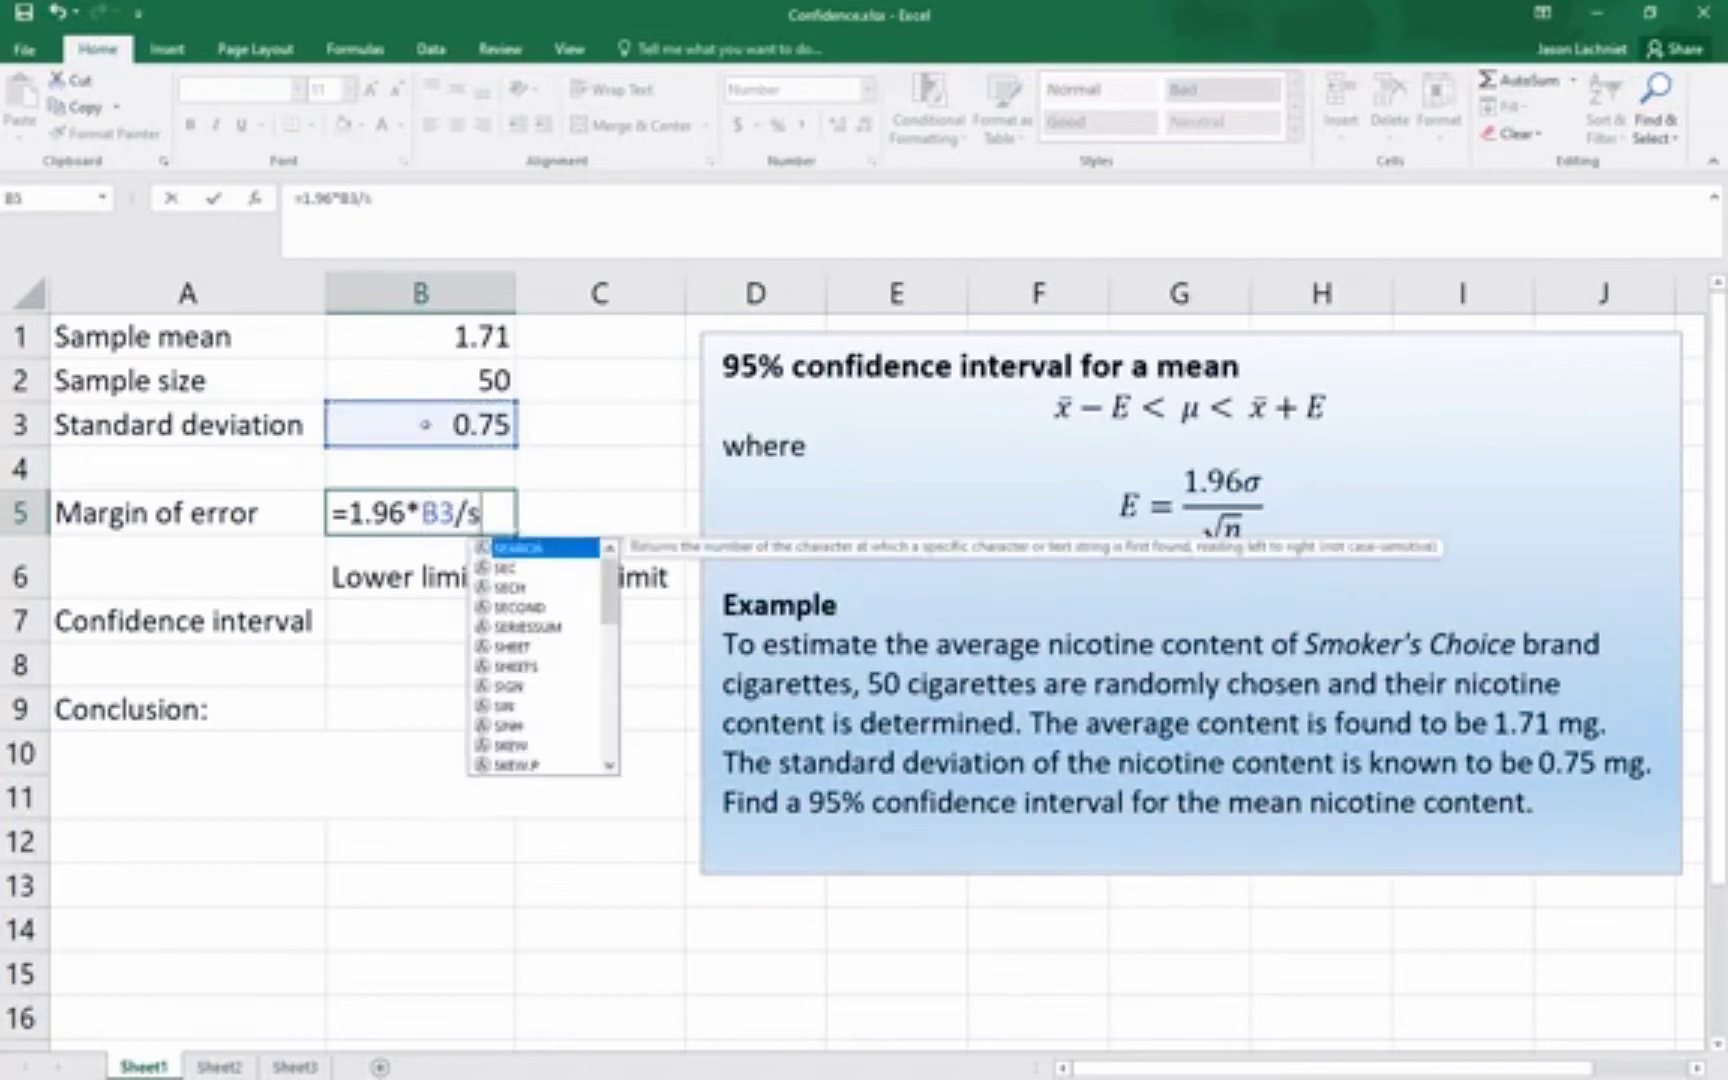
text(qrt()
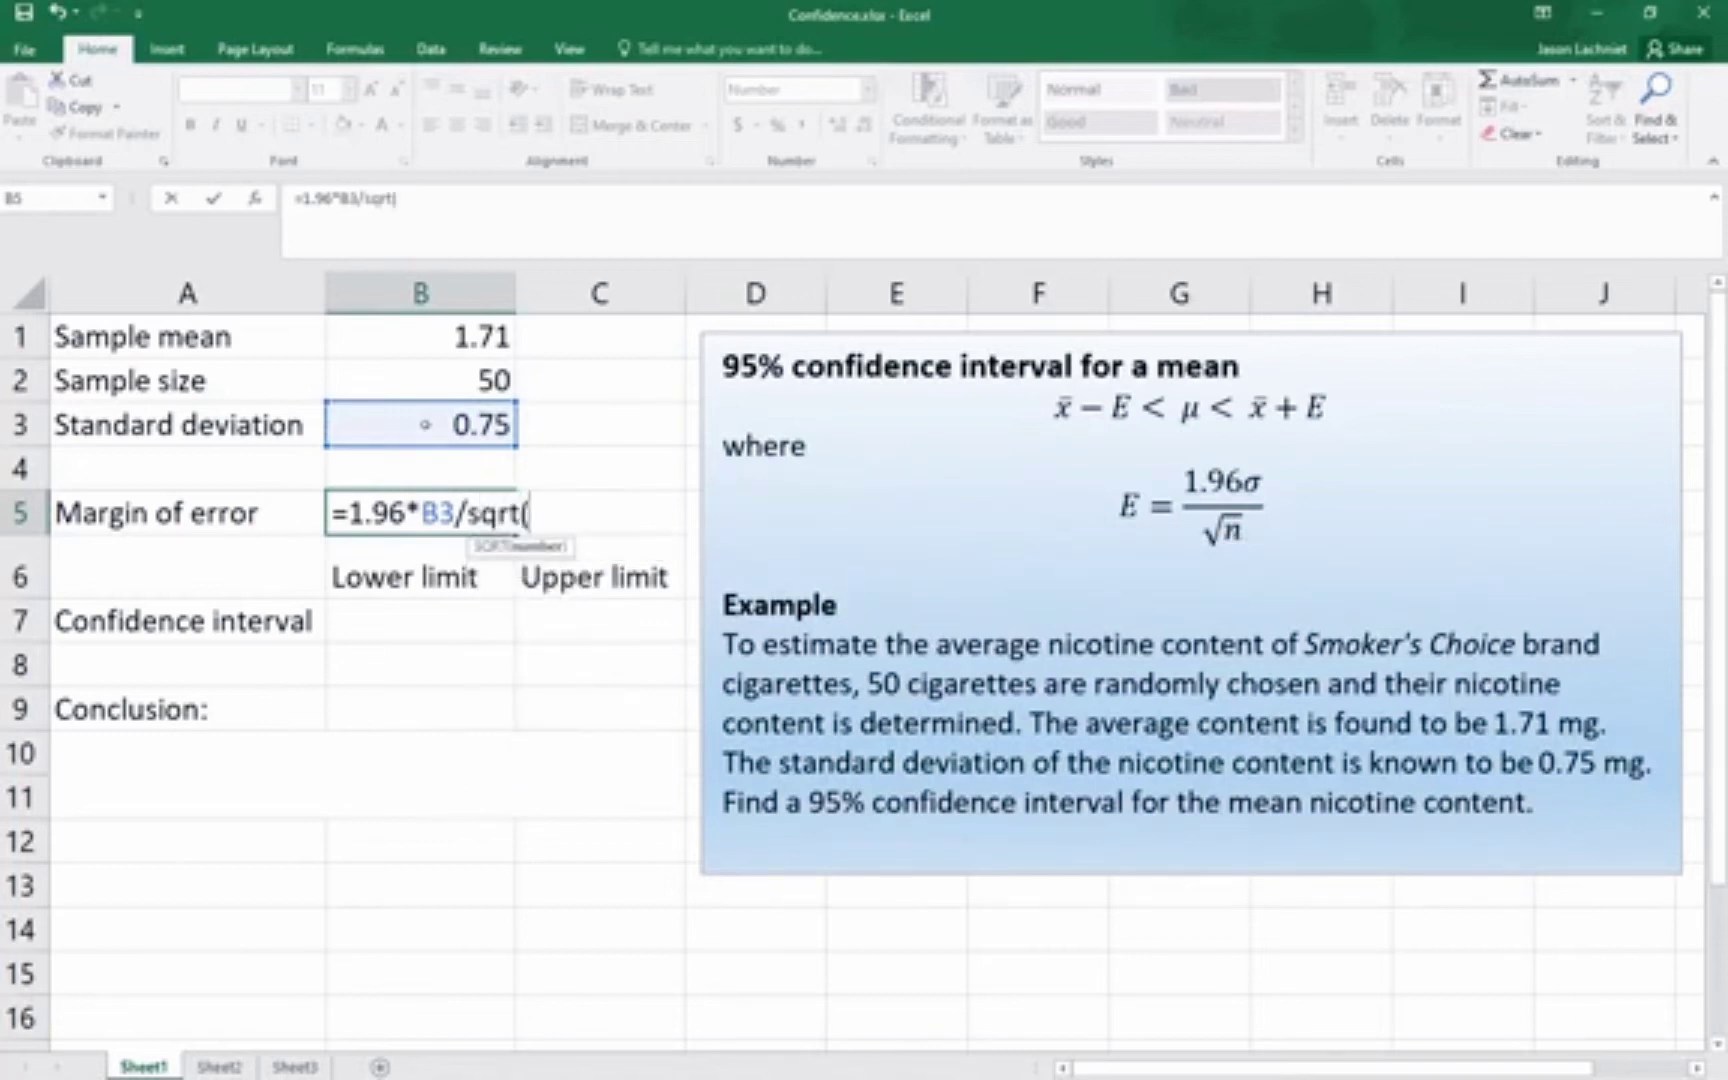
click(418, 377)
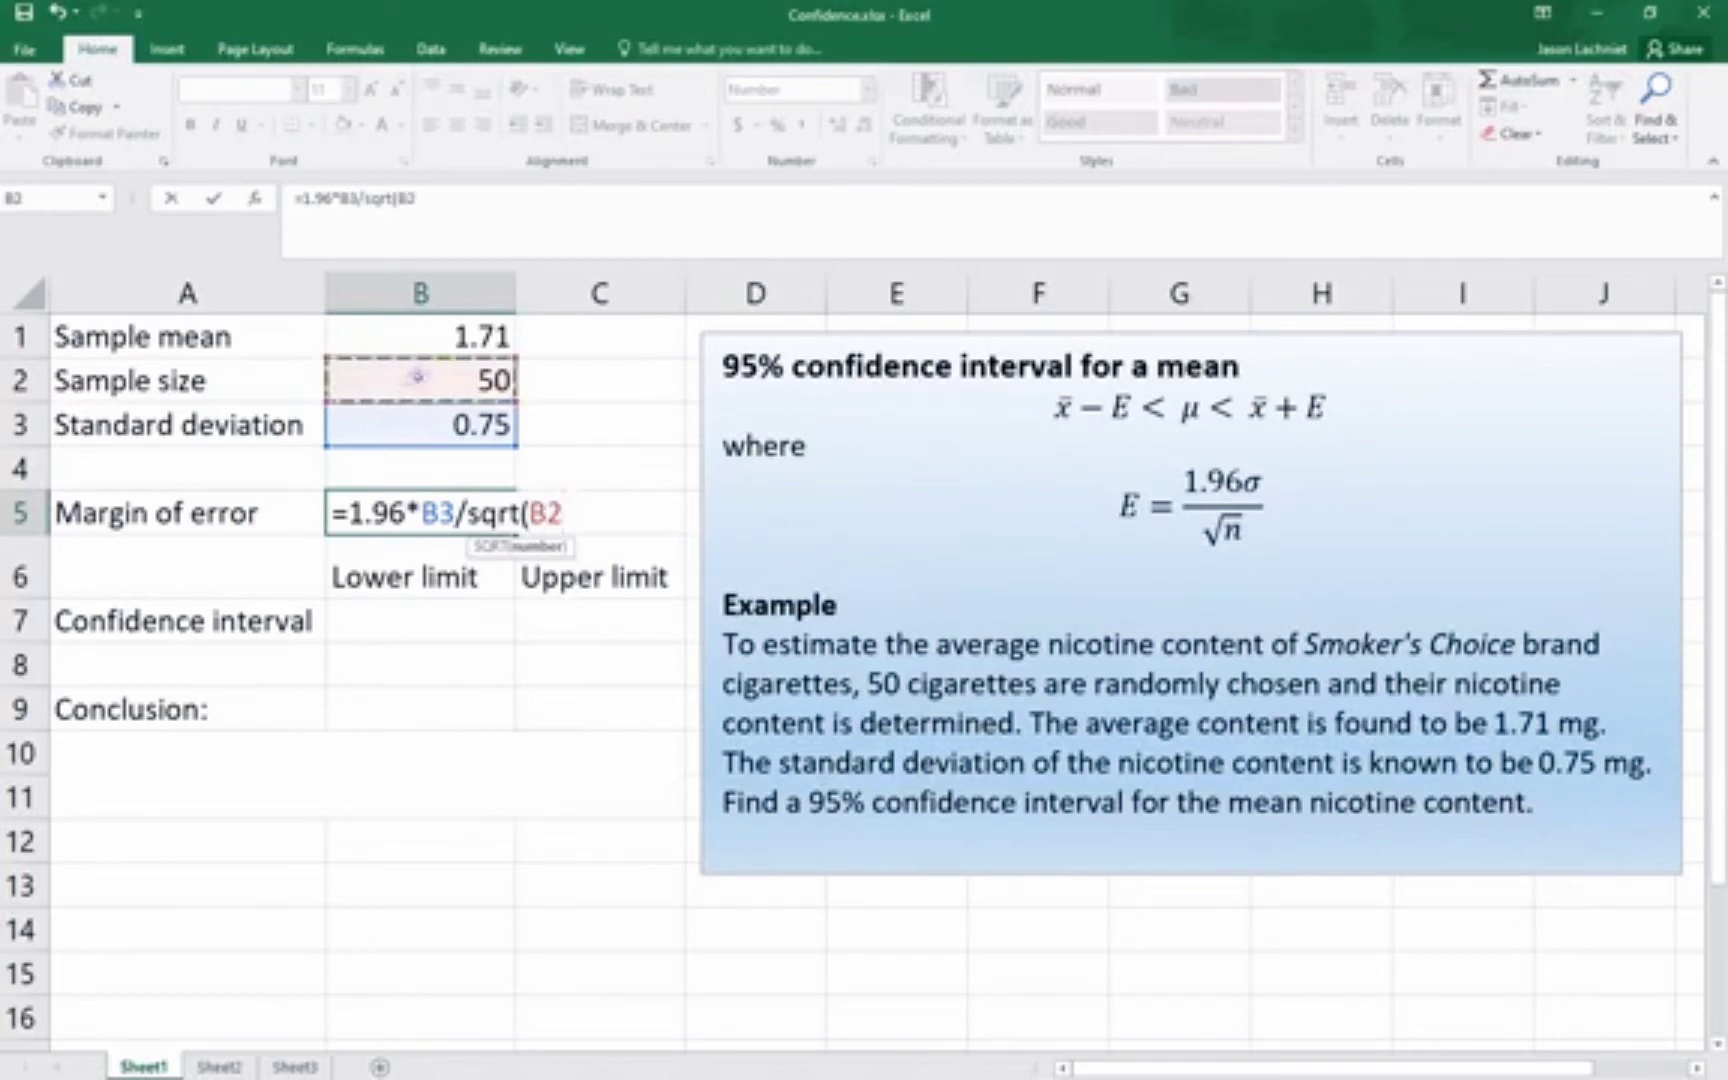
text())
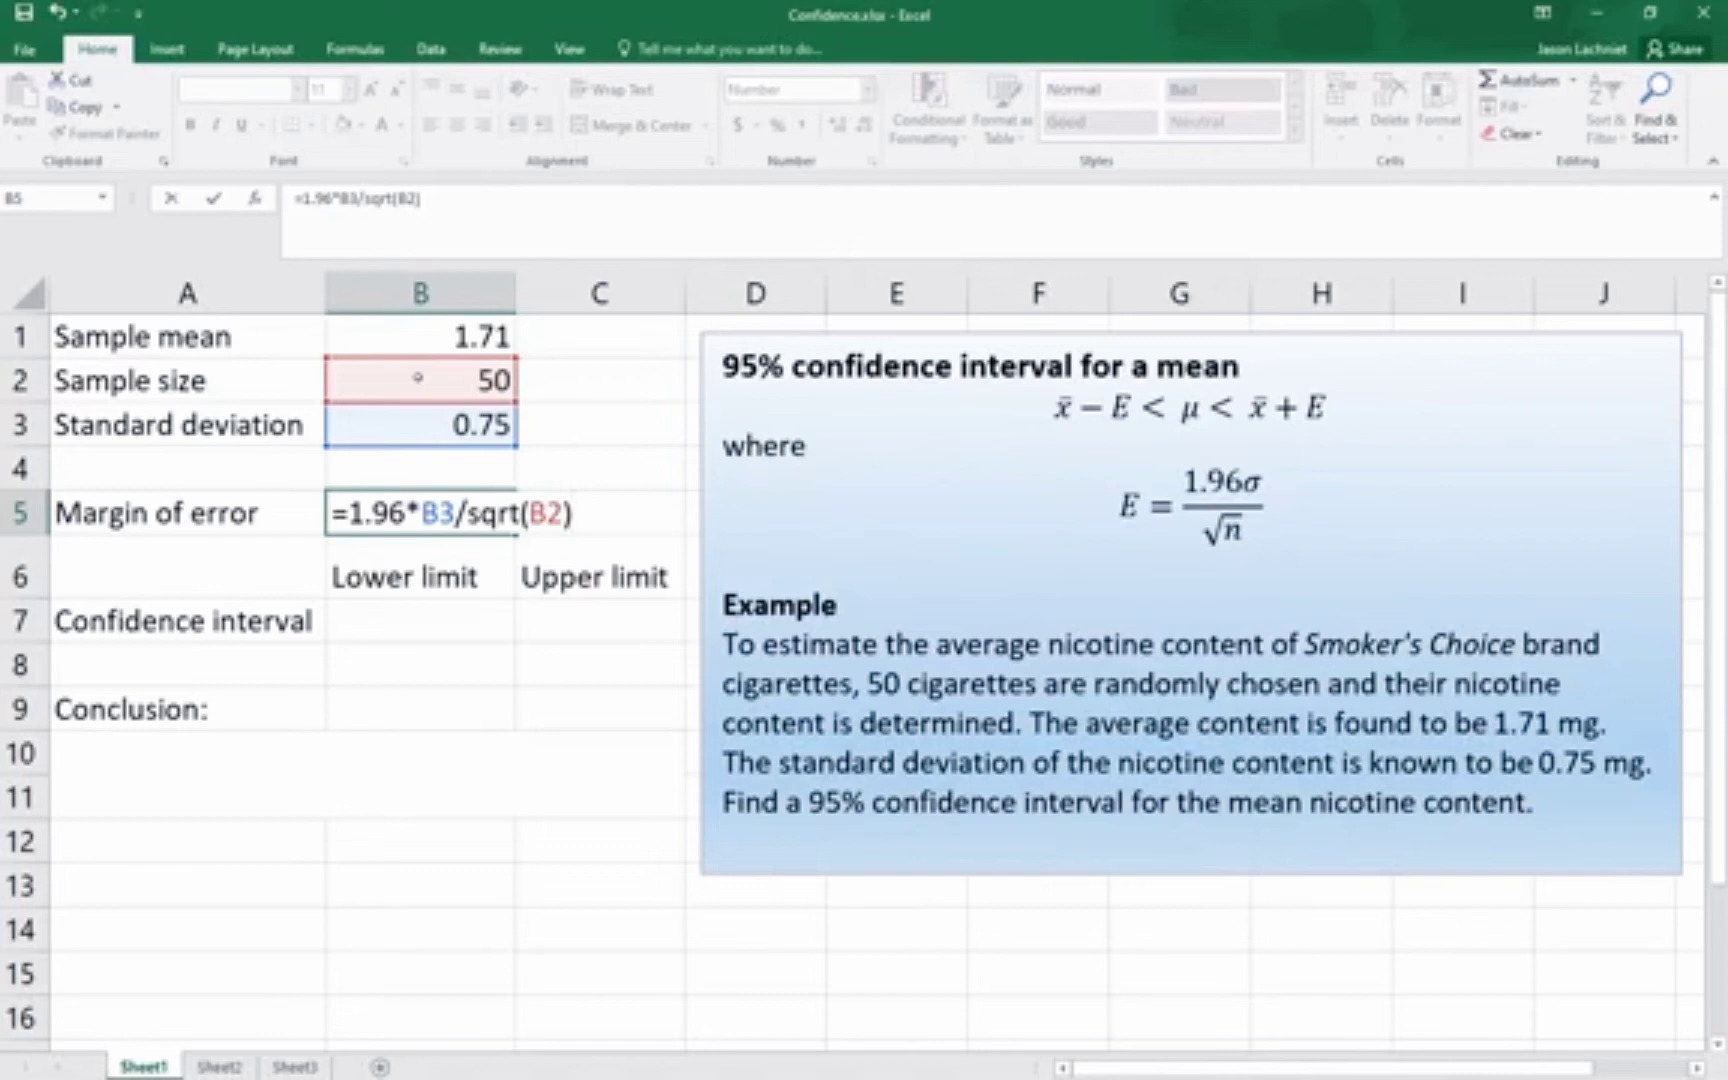
key(Return)
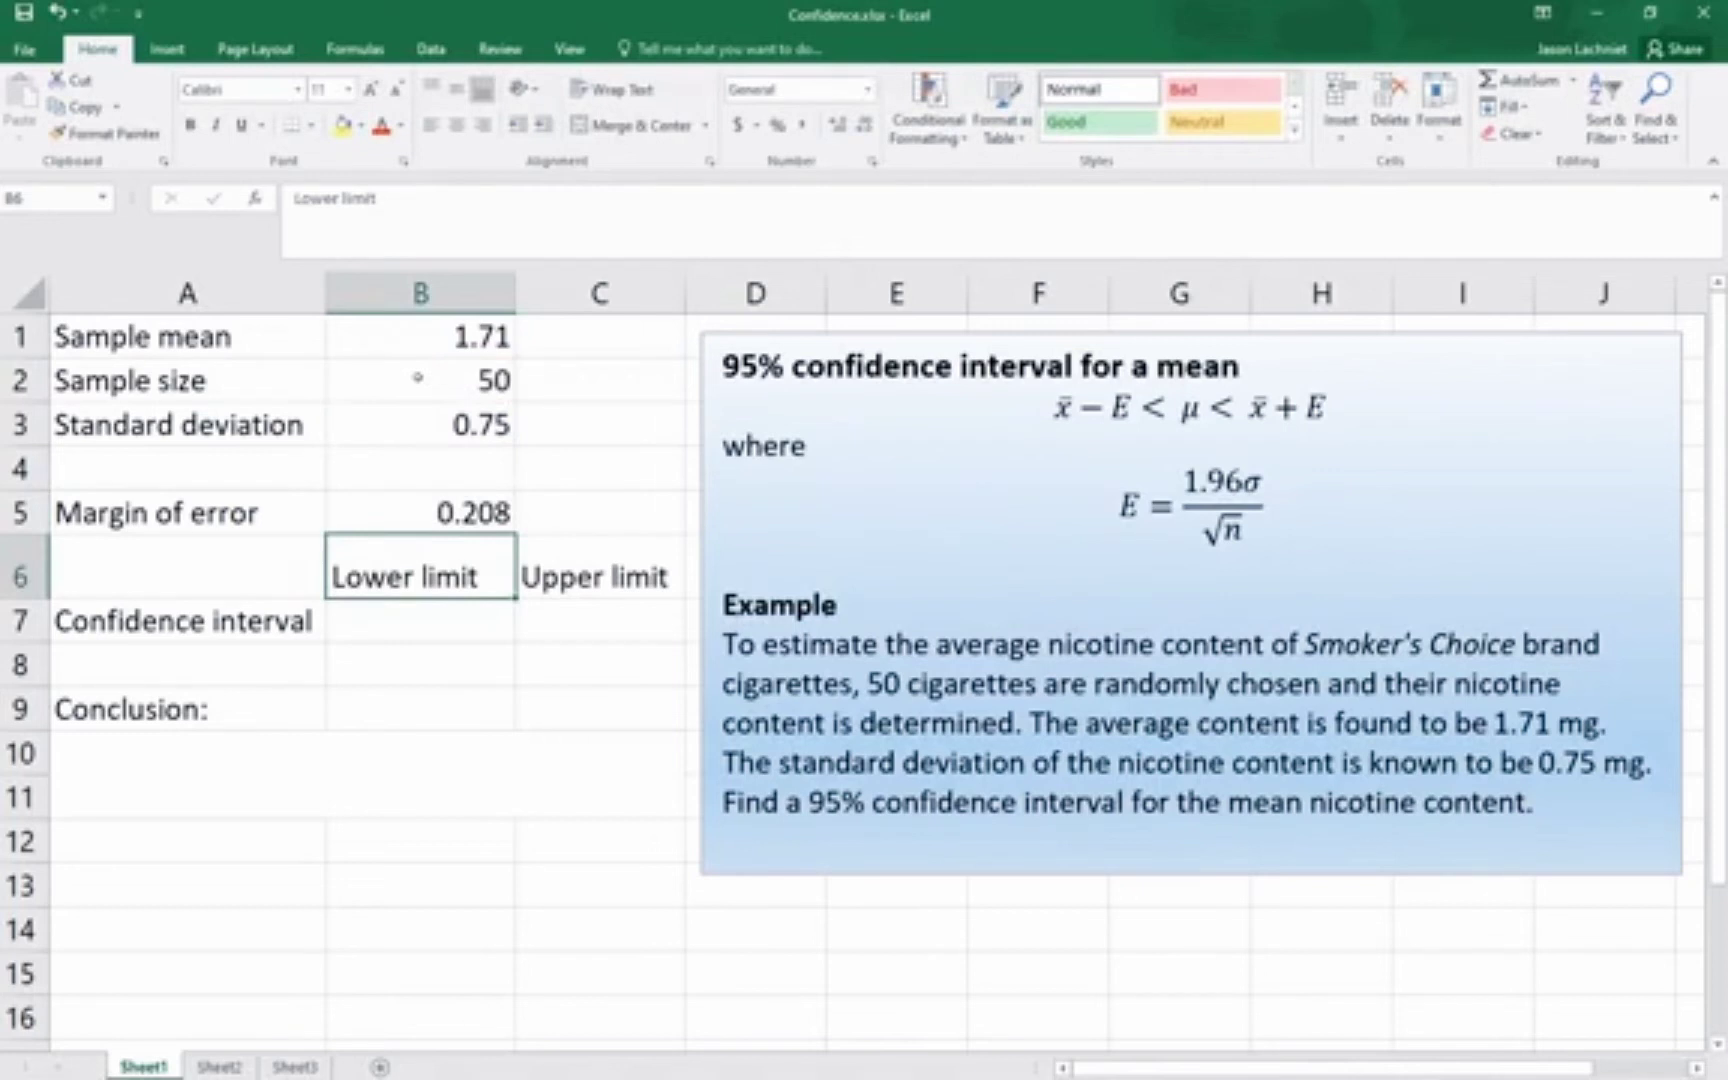
Review the sample values in column B and the margin of error formula in B5
key(Up)
key(Up)
key(Up)
key(Up)
key(Up)
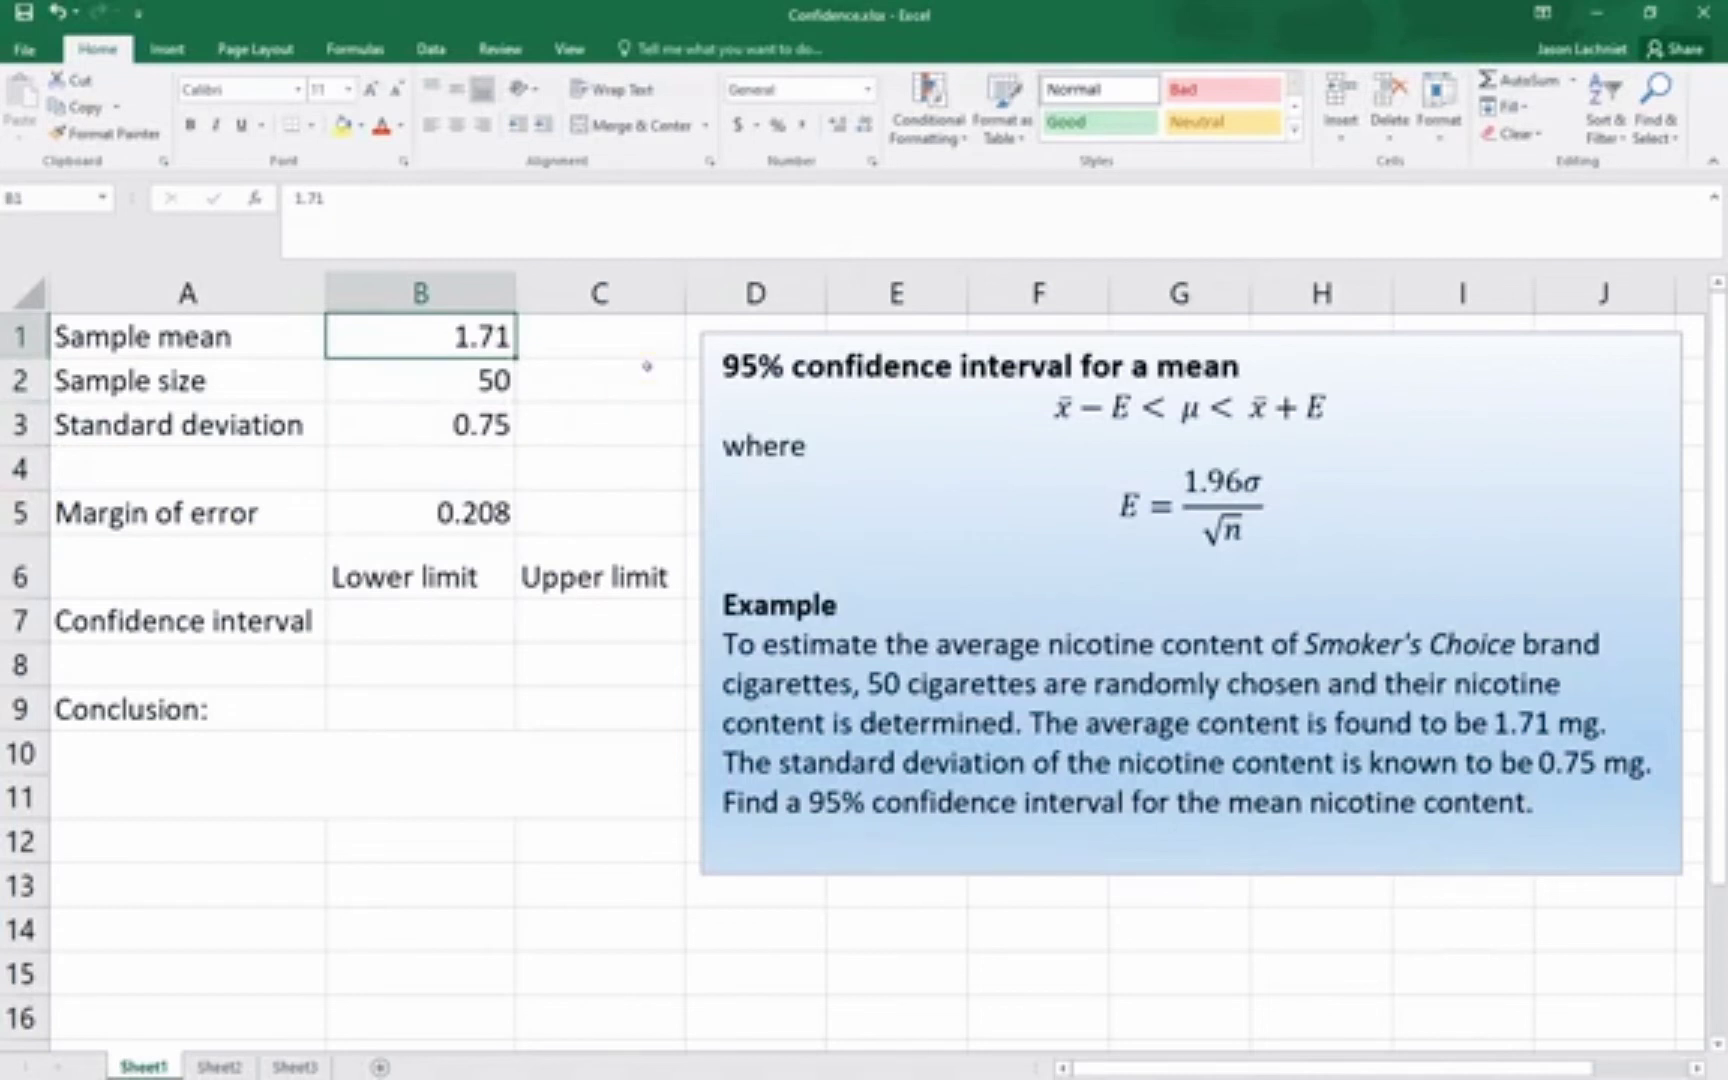
key(Down)
key(Down)
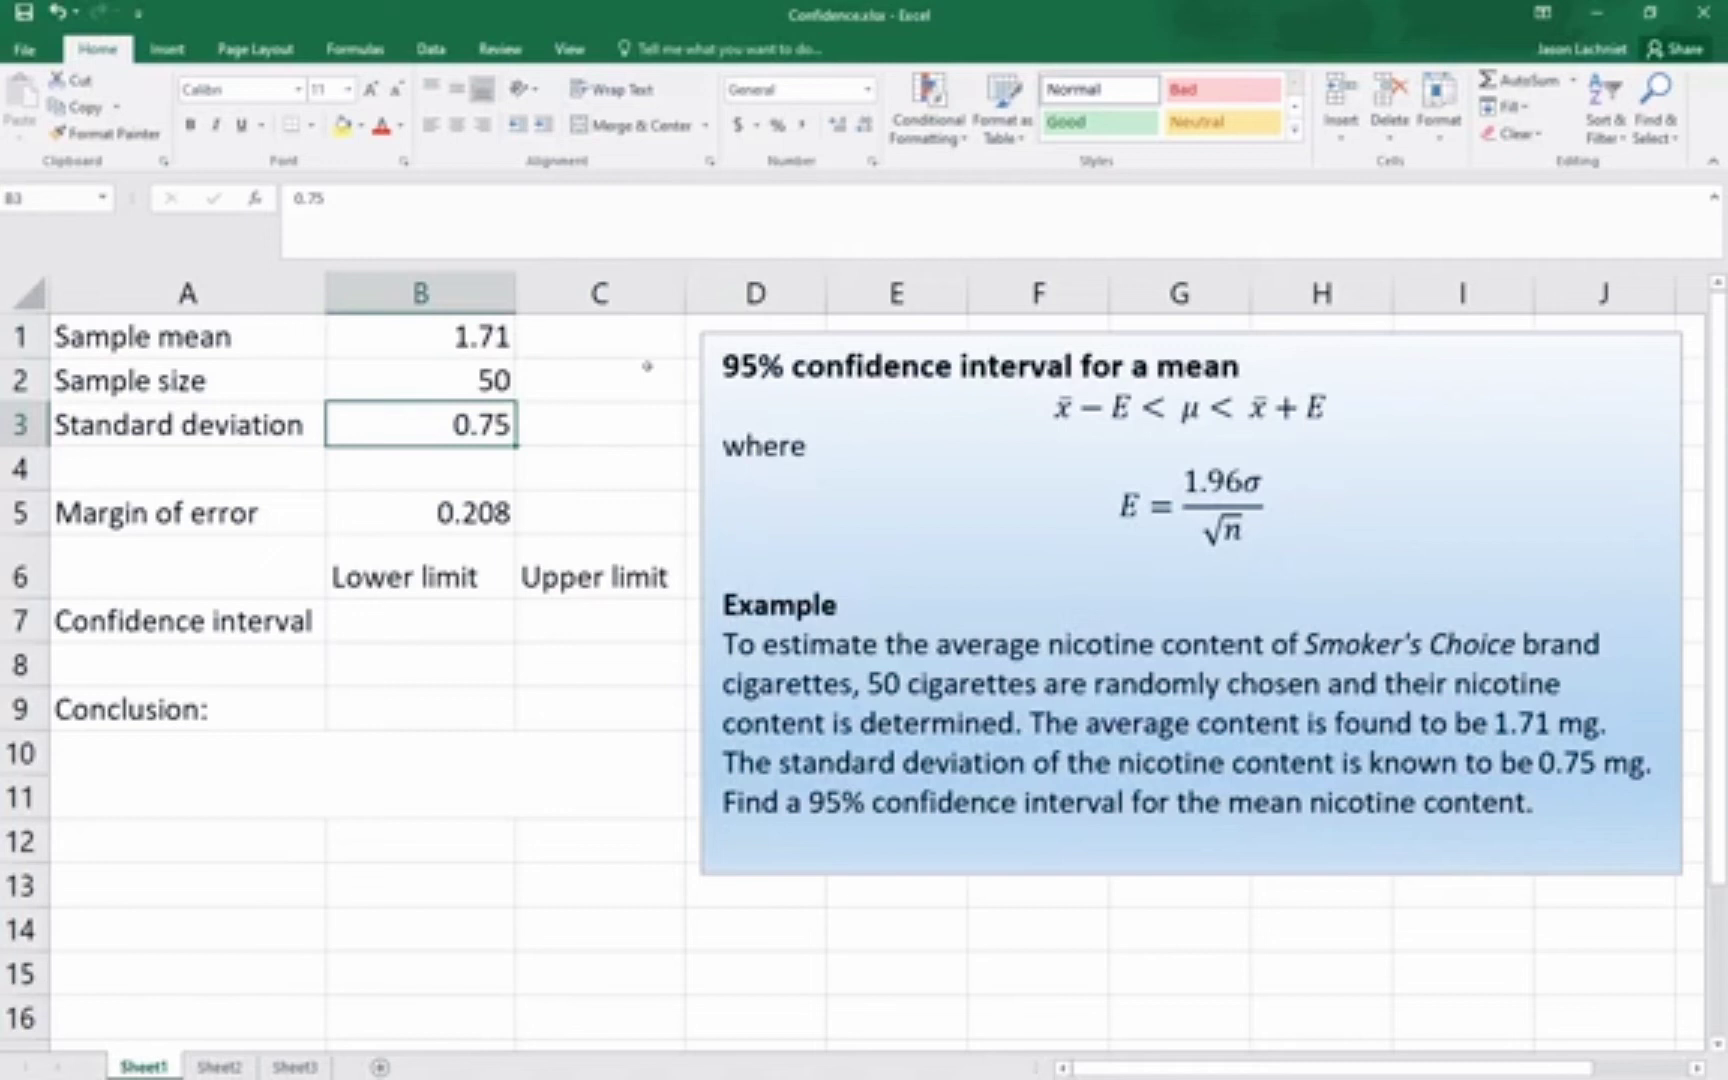
key(Down)
key(Down)
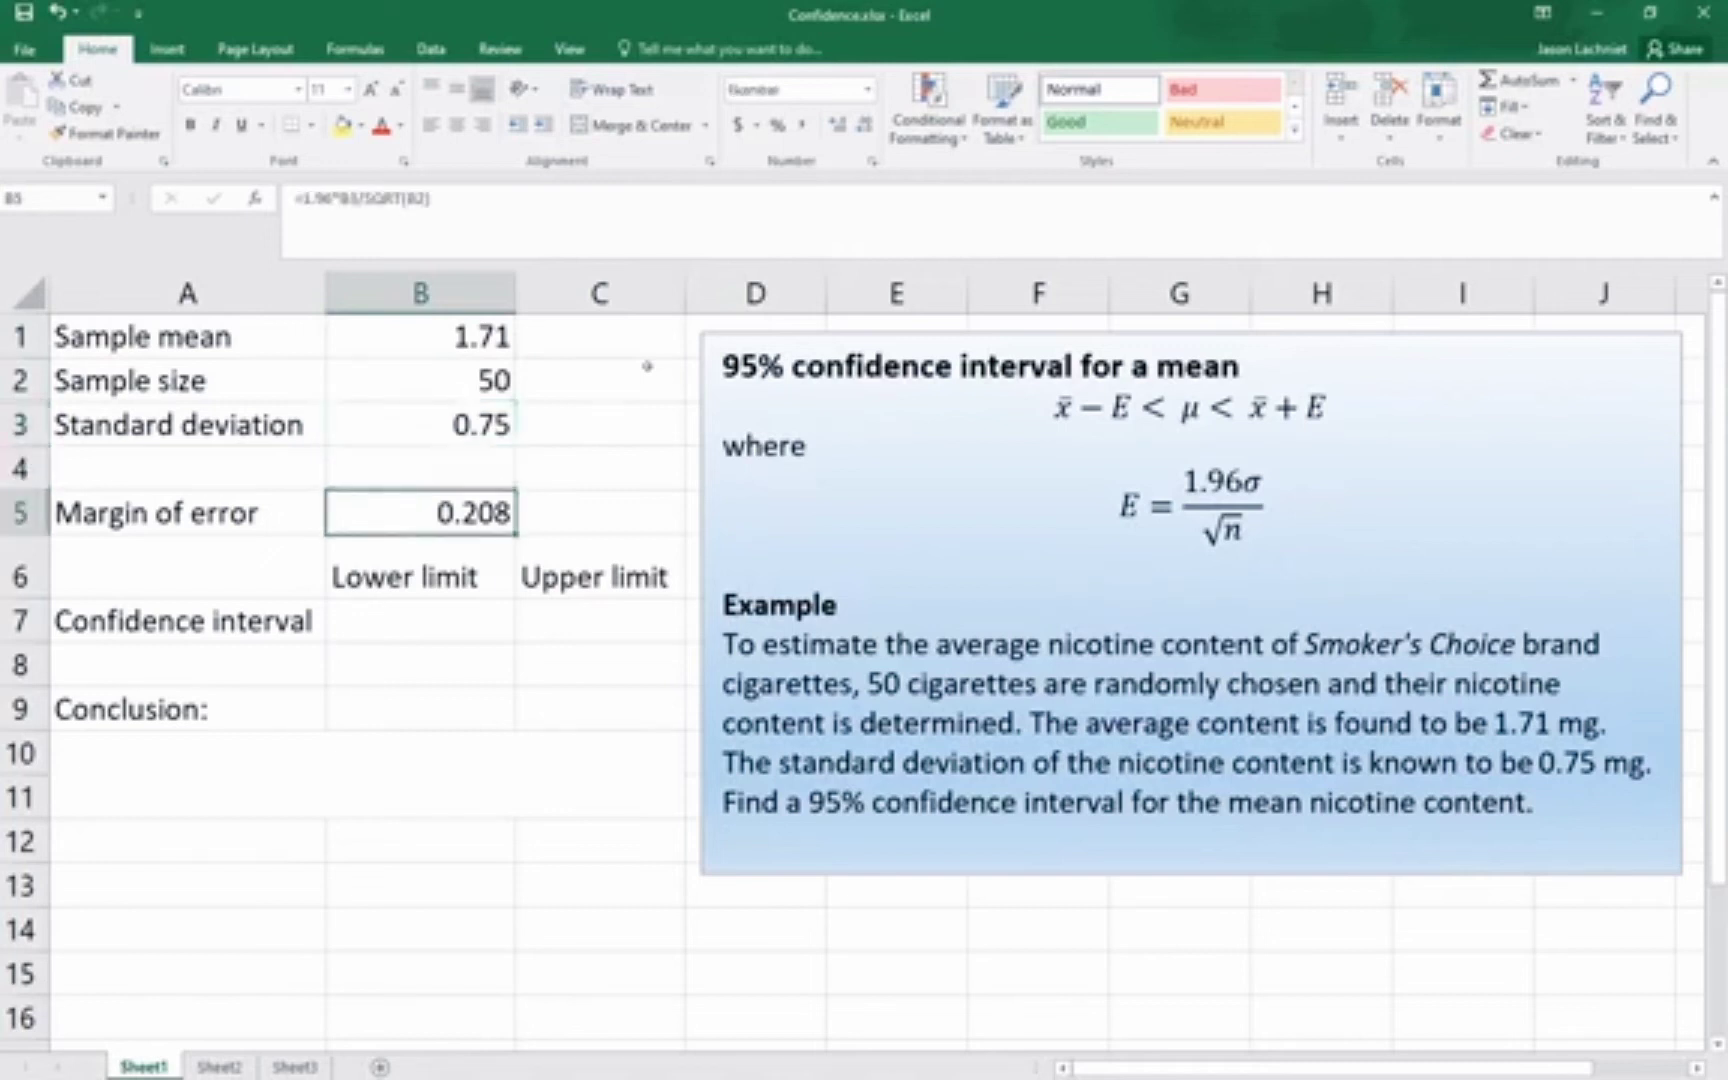
Calculate the lower limit of the confidence interval in B7 with the formula =B1-B5
key(Down)
key(Down)
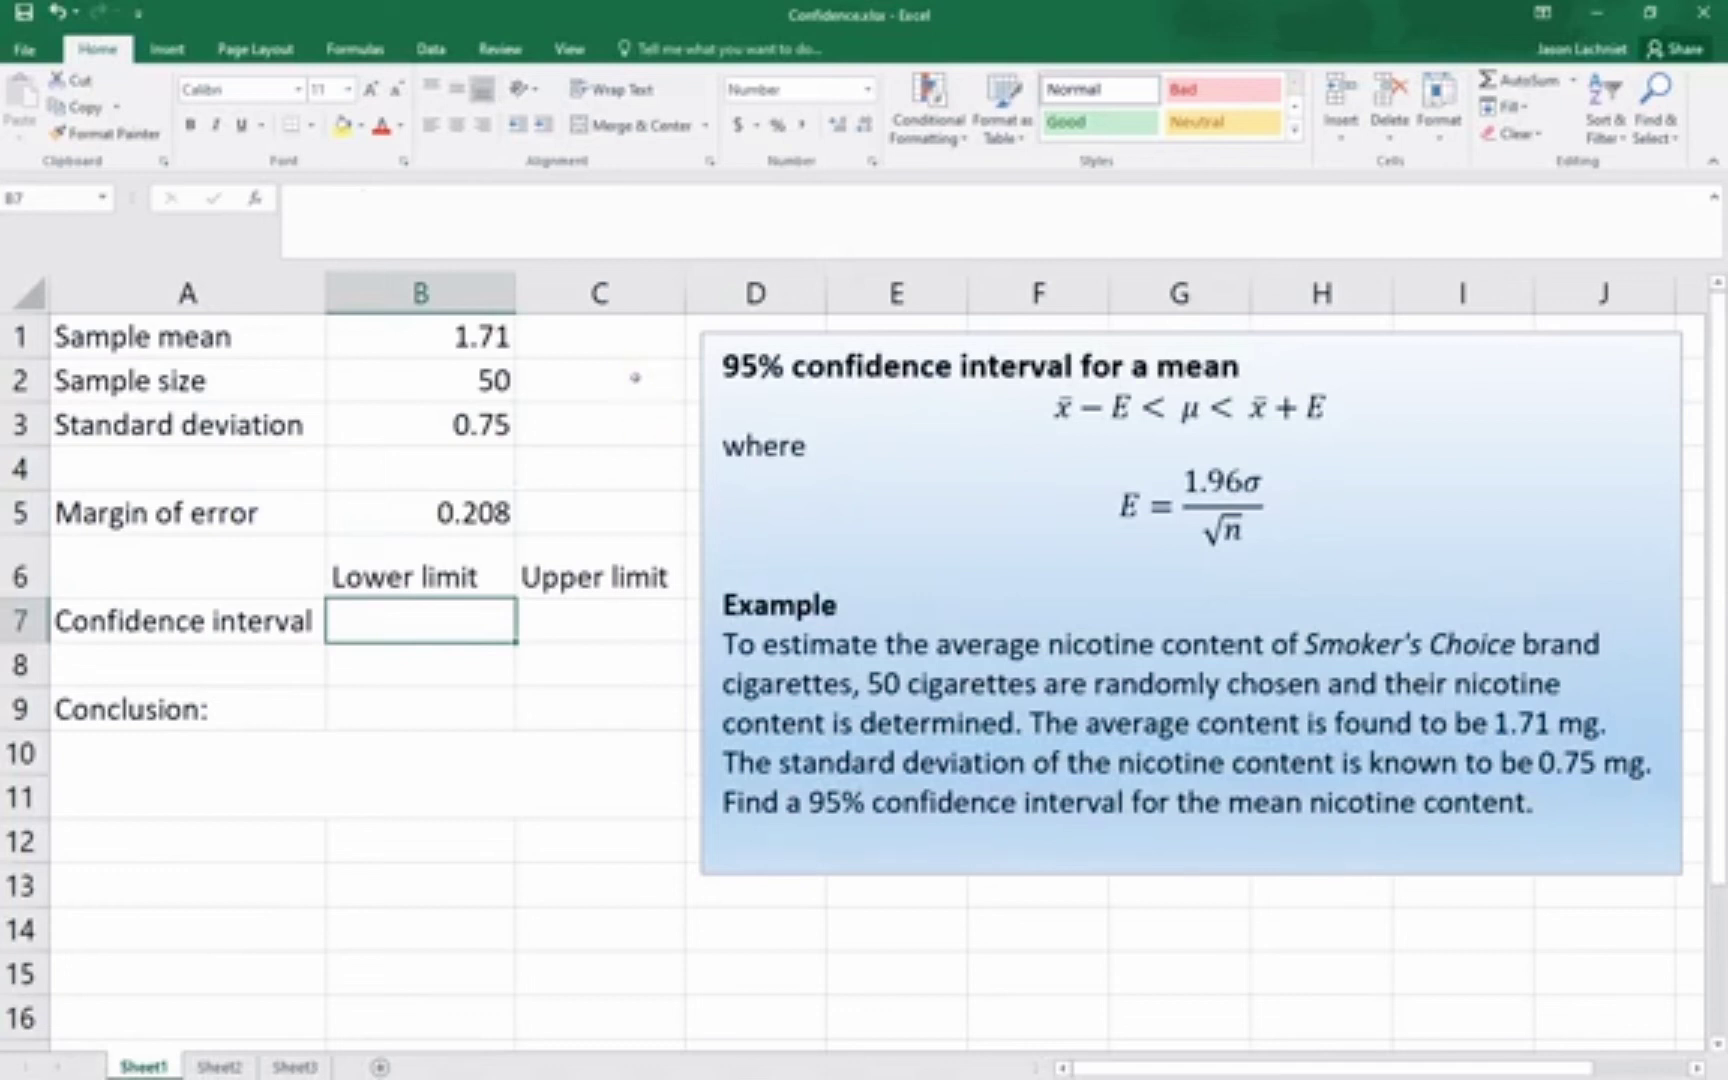
text(=)
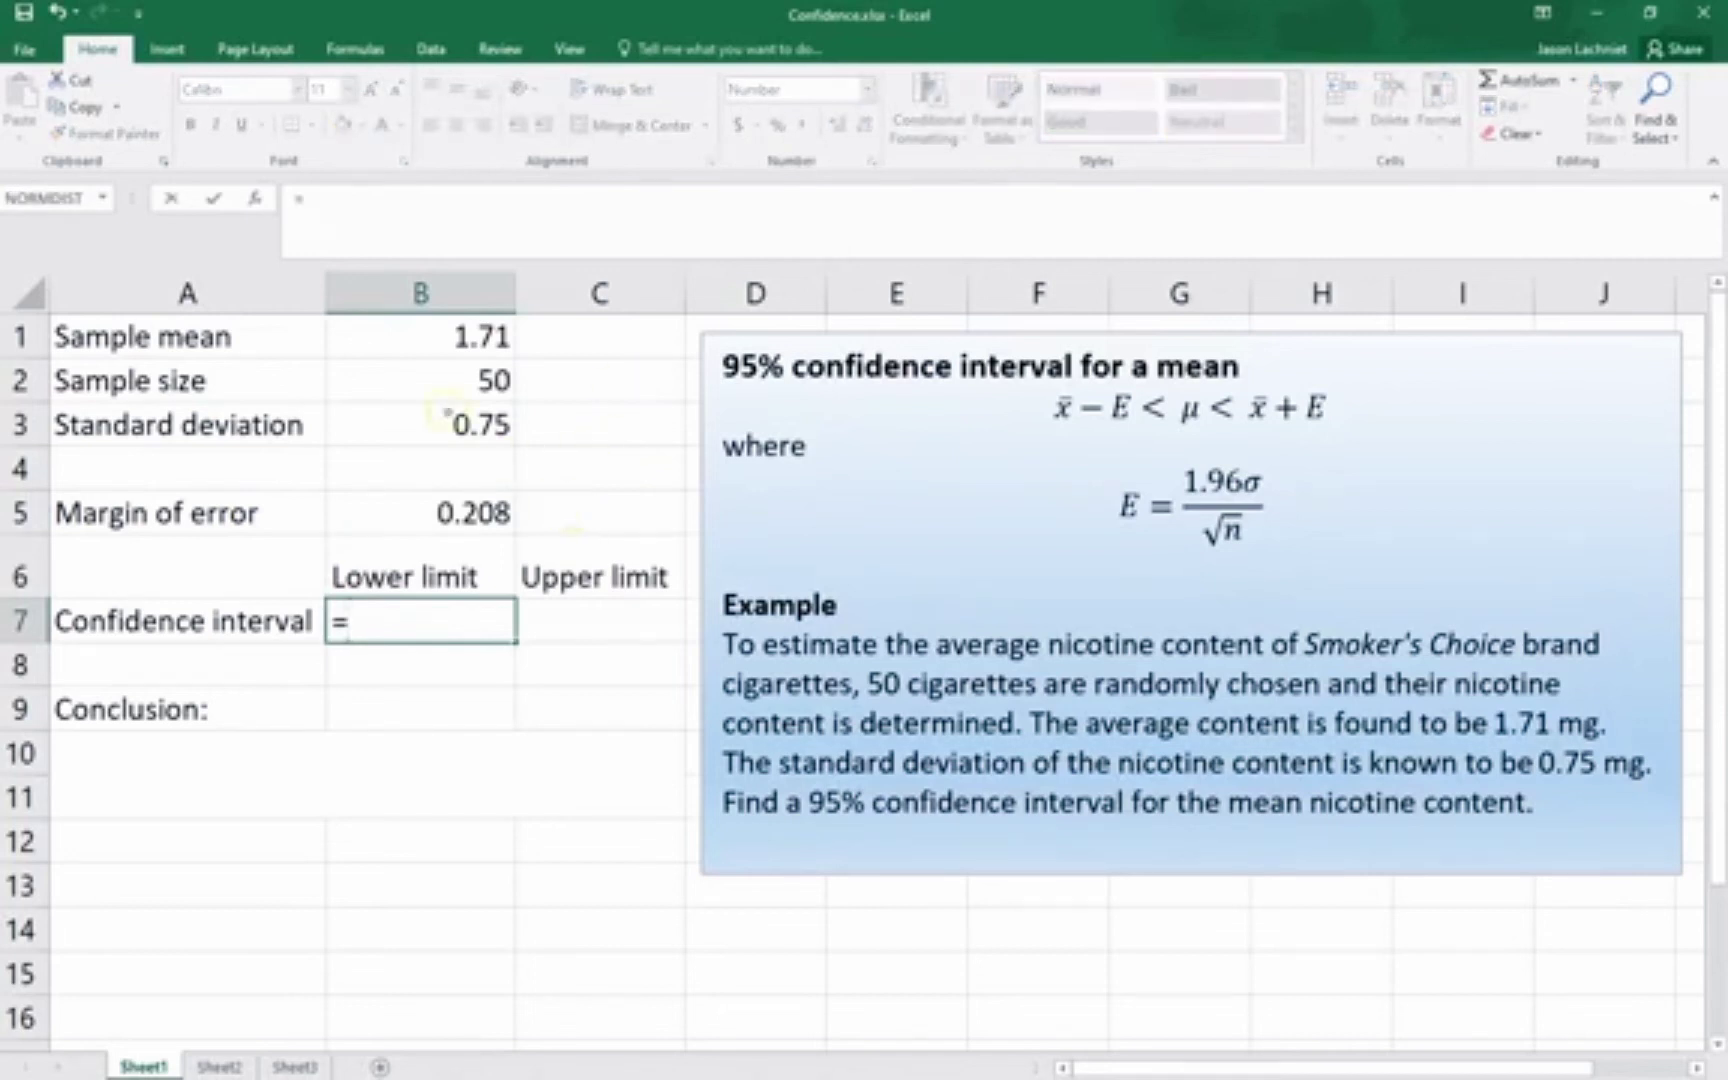
click(432, 345)
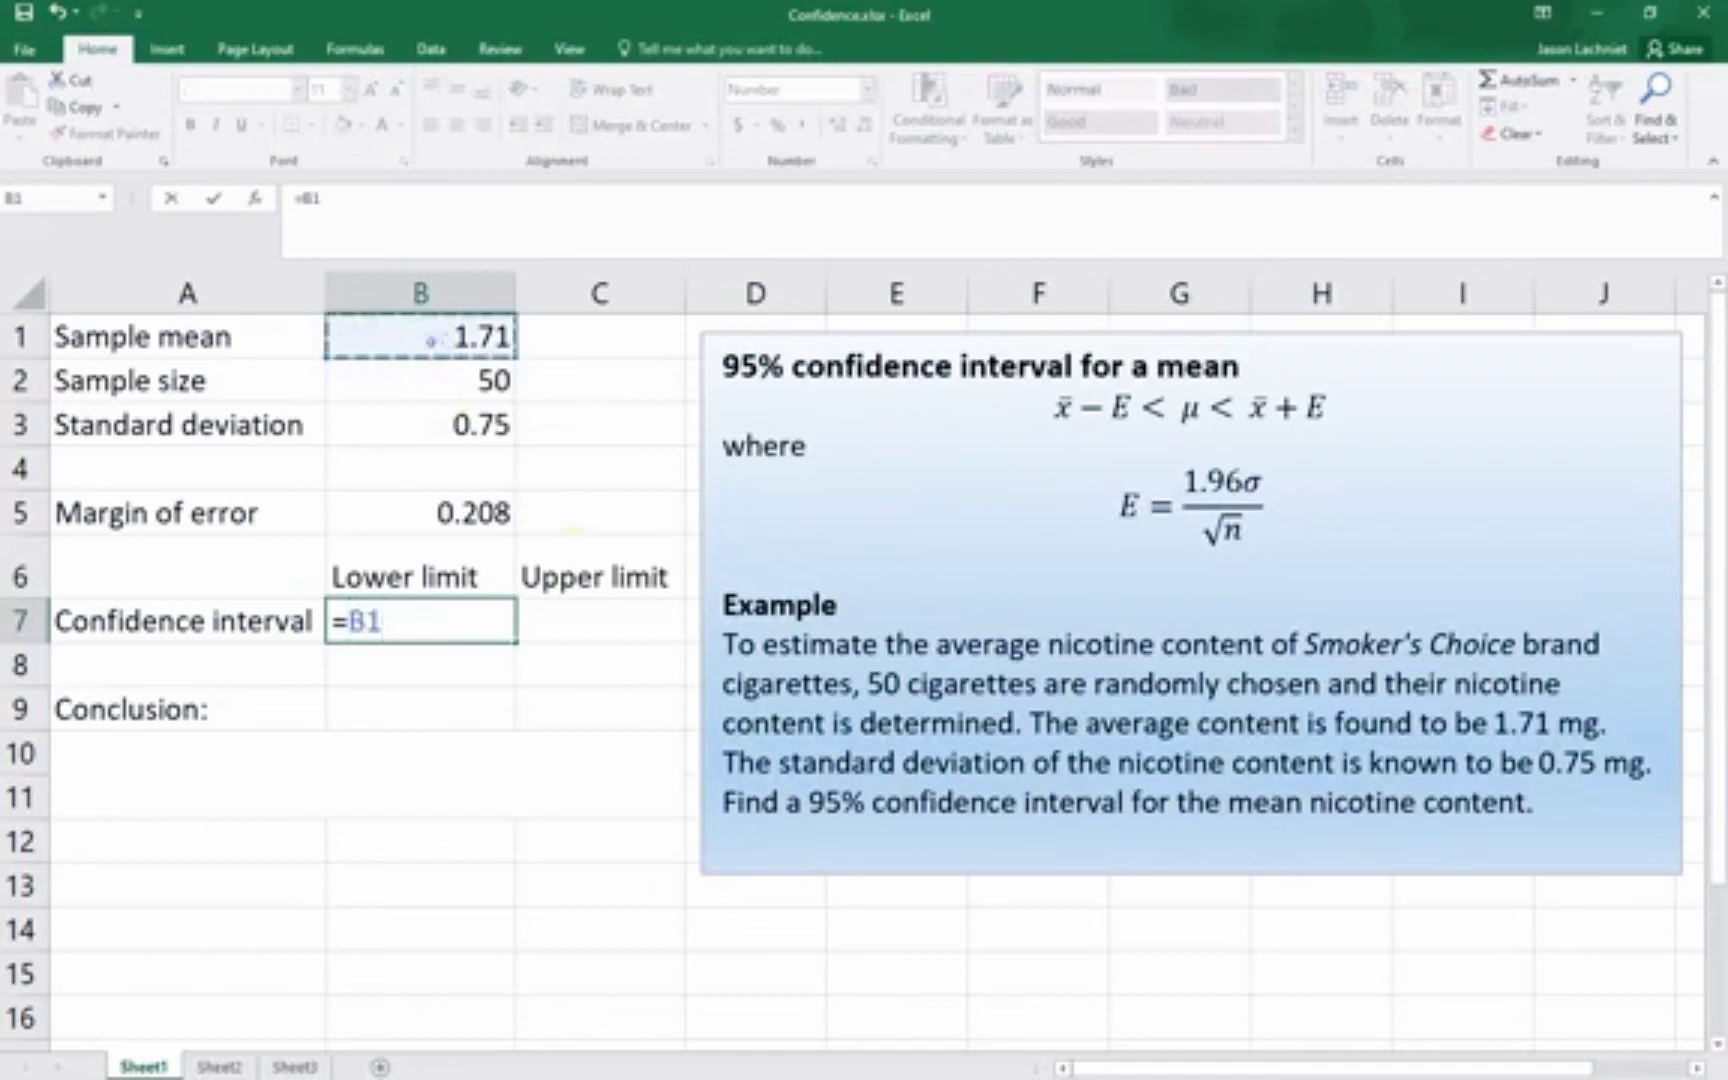
text(-)
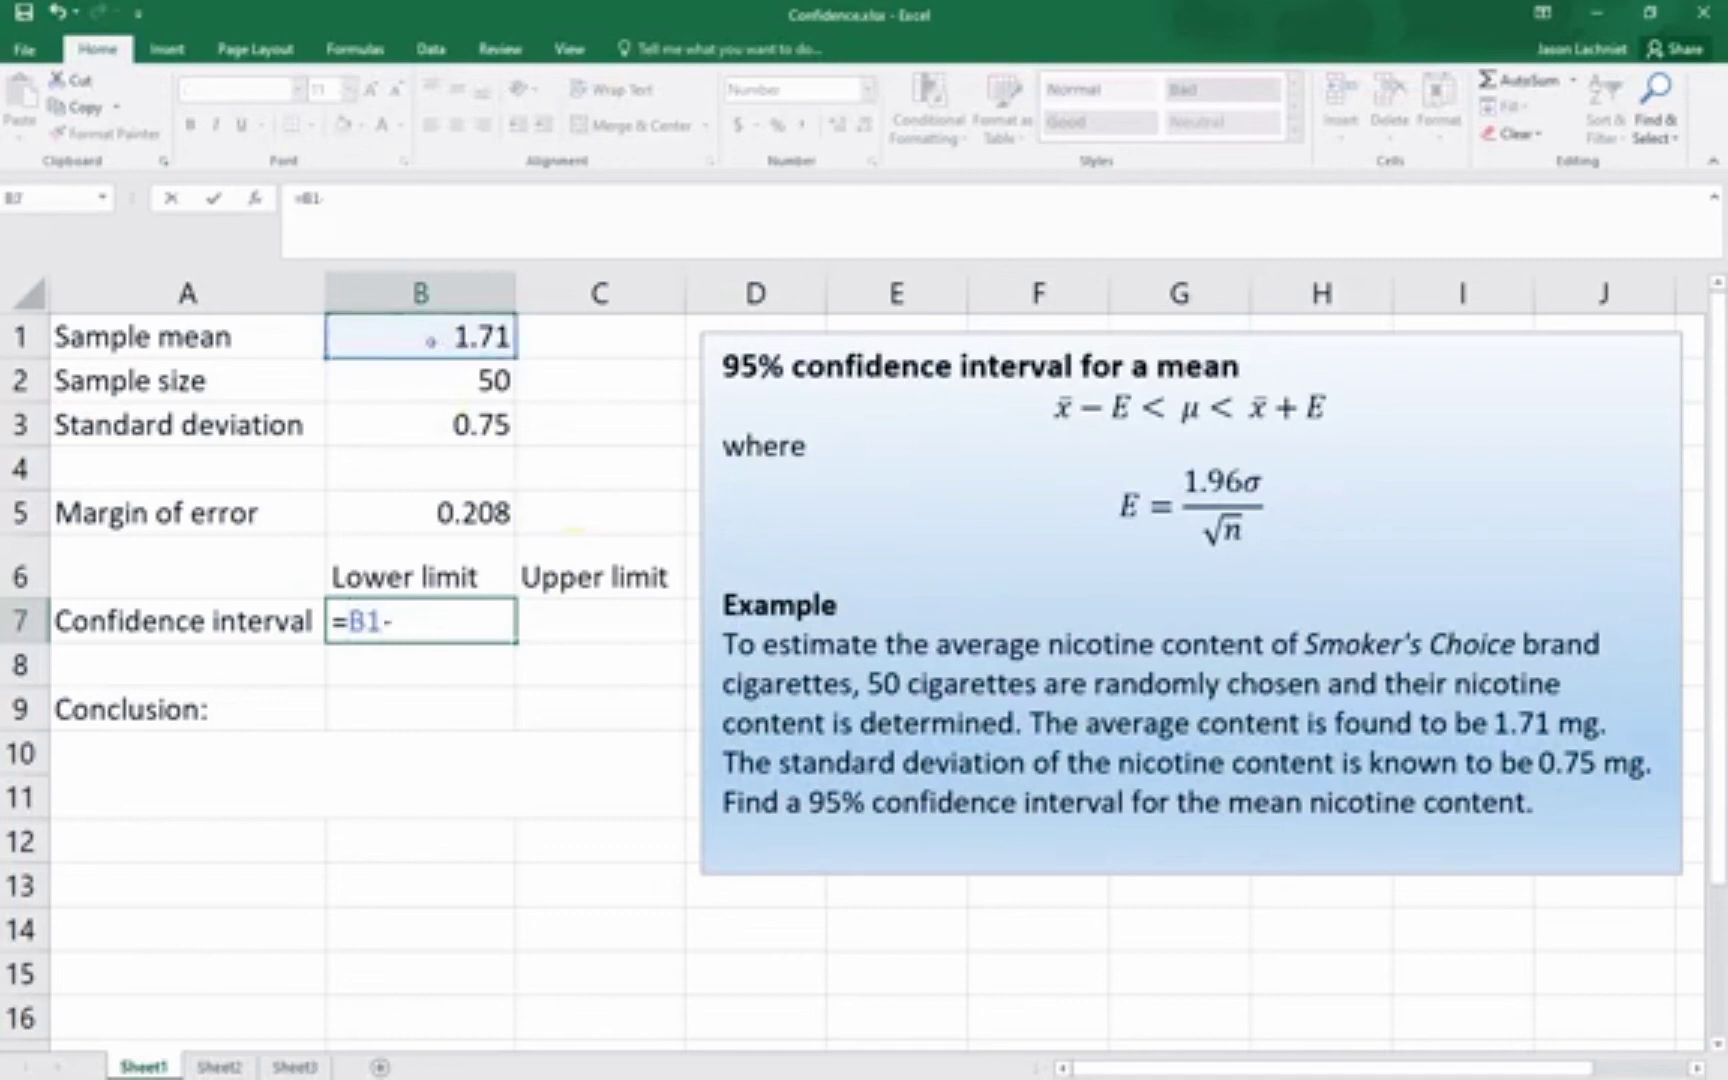
click(437, 515)
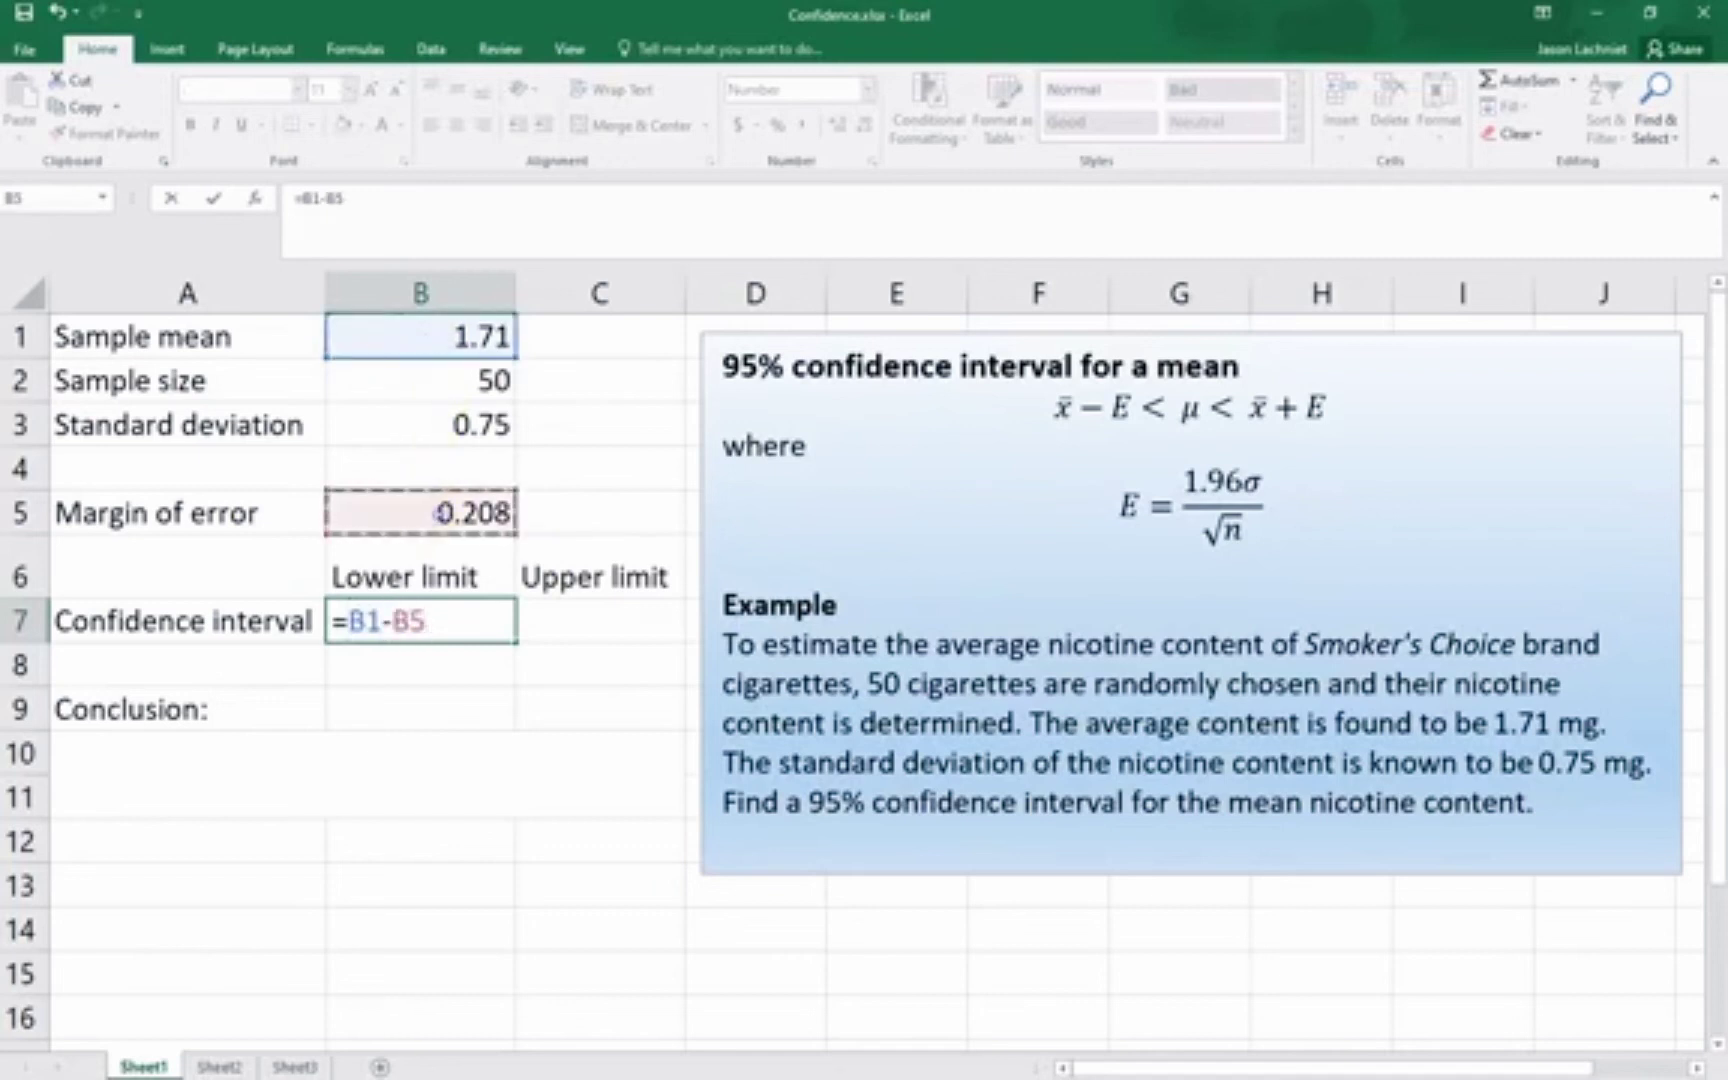
key(Return)
Calculate the upper limit of the confidence interval in C7 with the formula =B1+B5
key(Up)
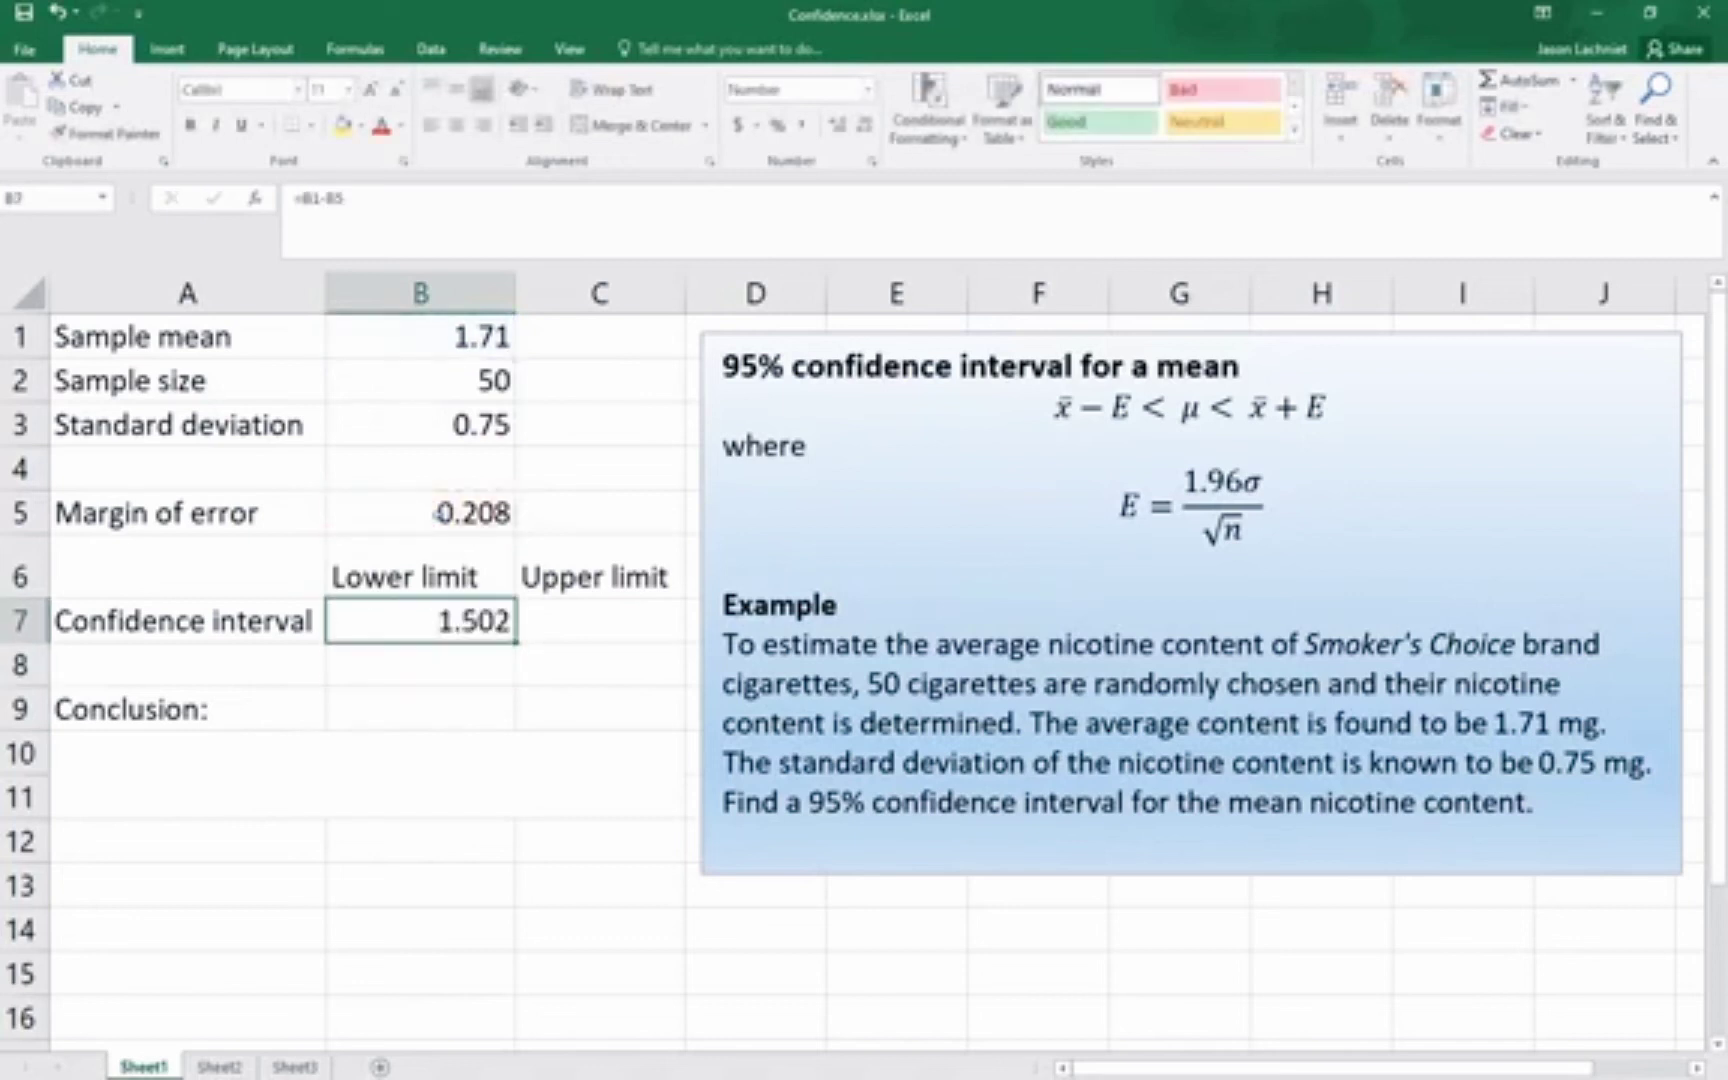
key(Right)
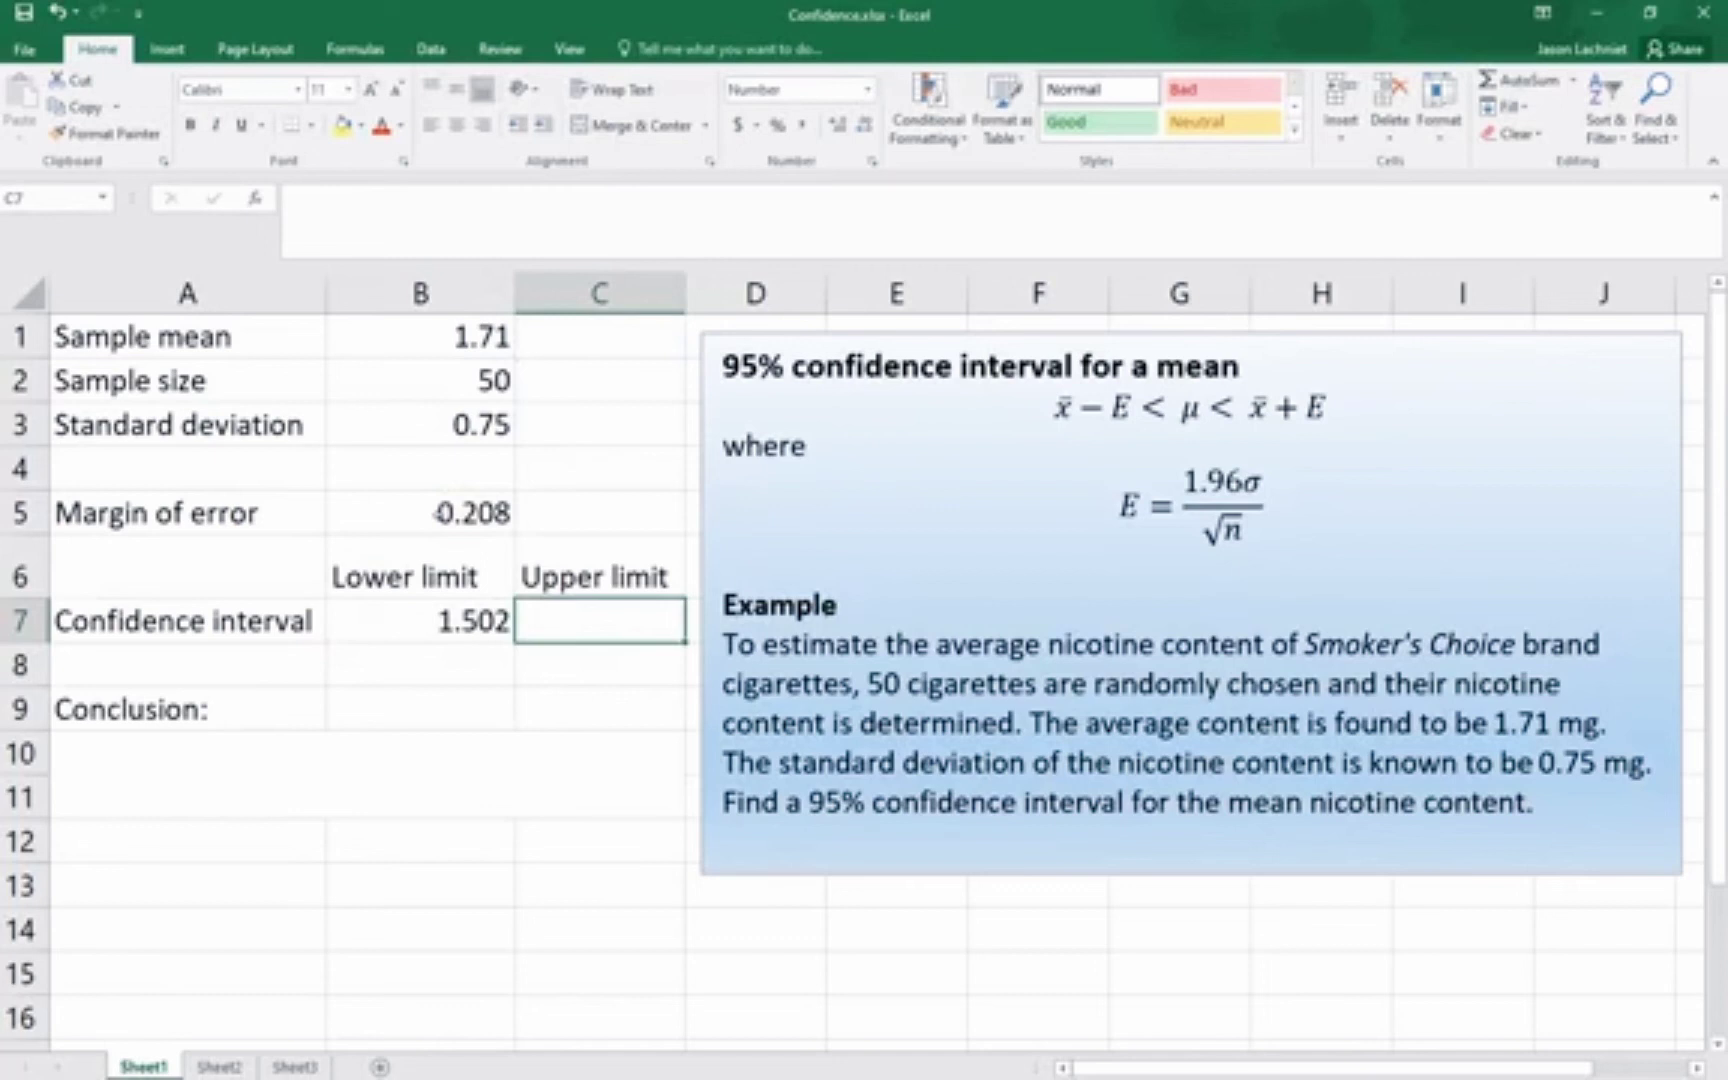
text(=)
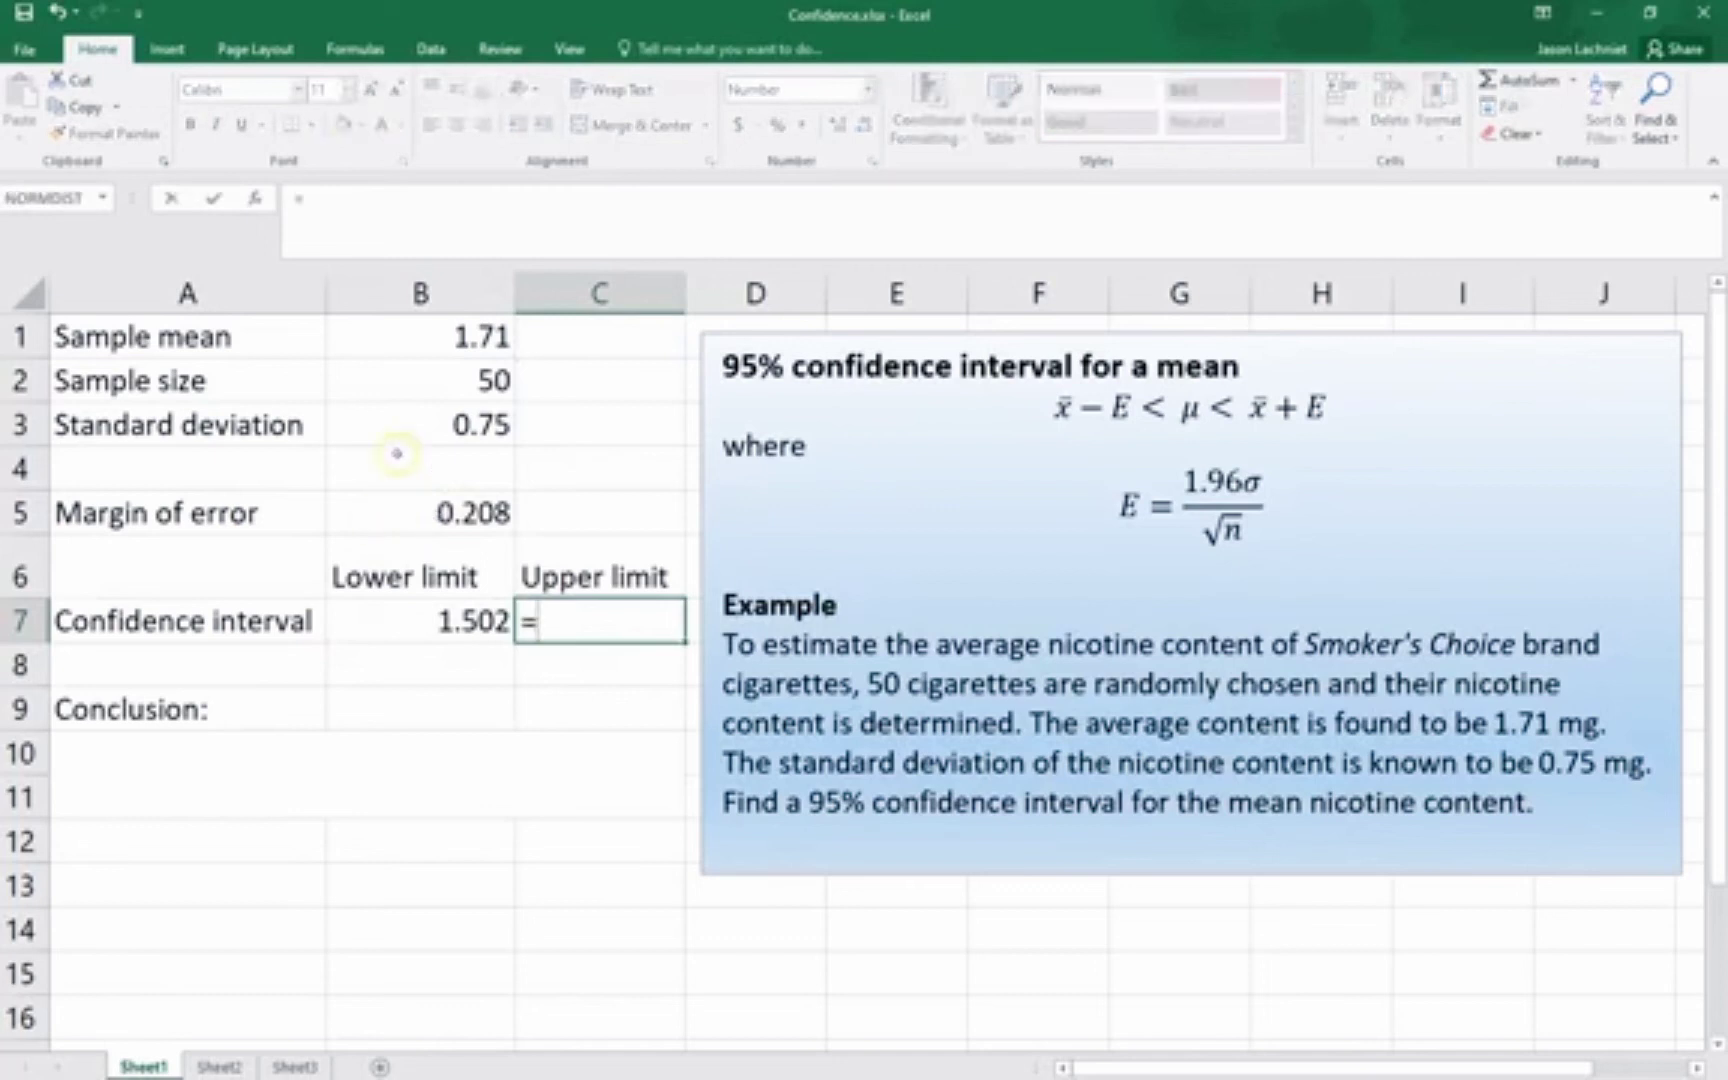
click(399, 330)
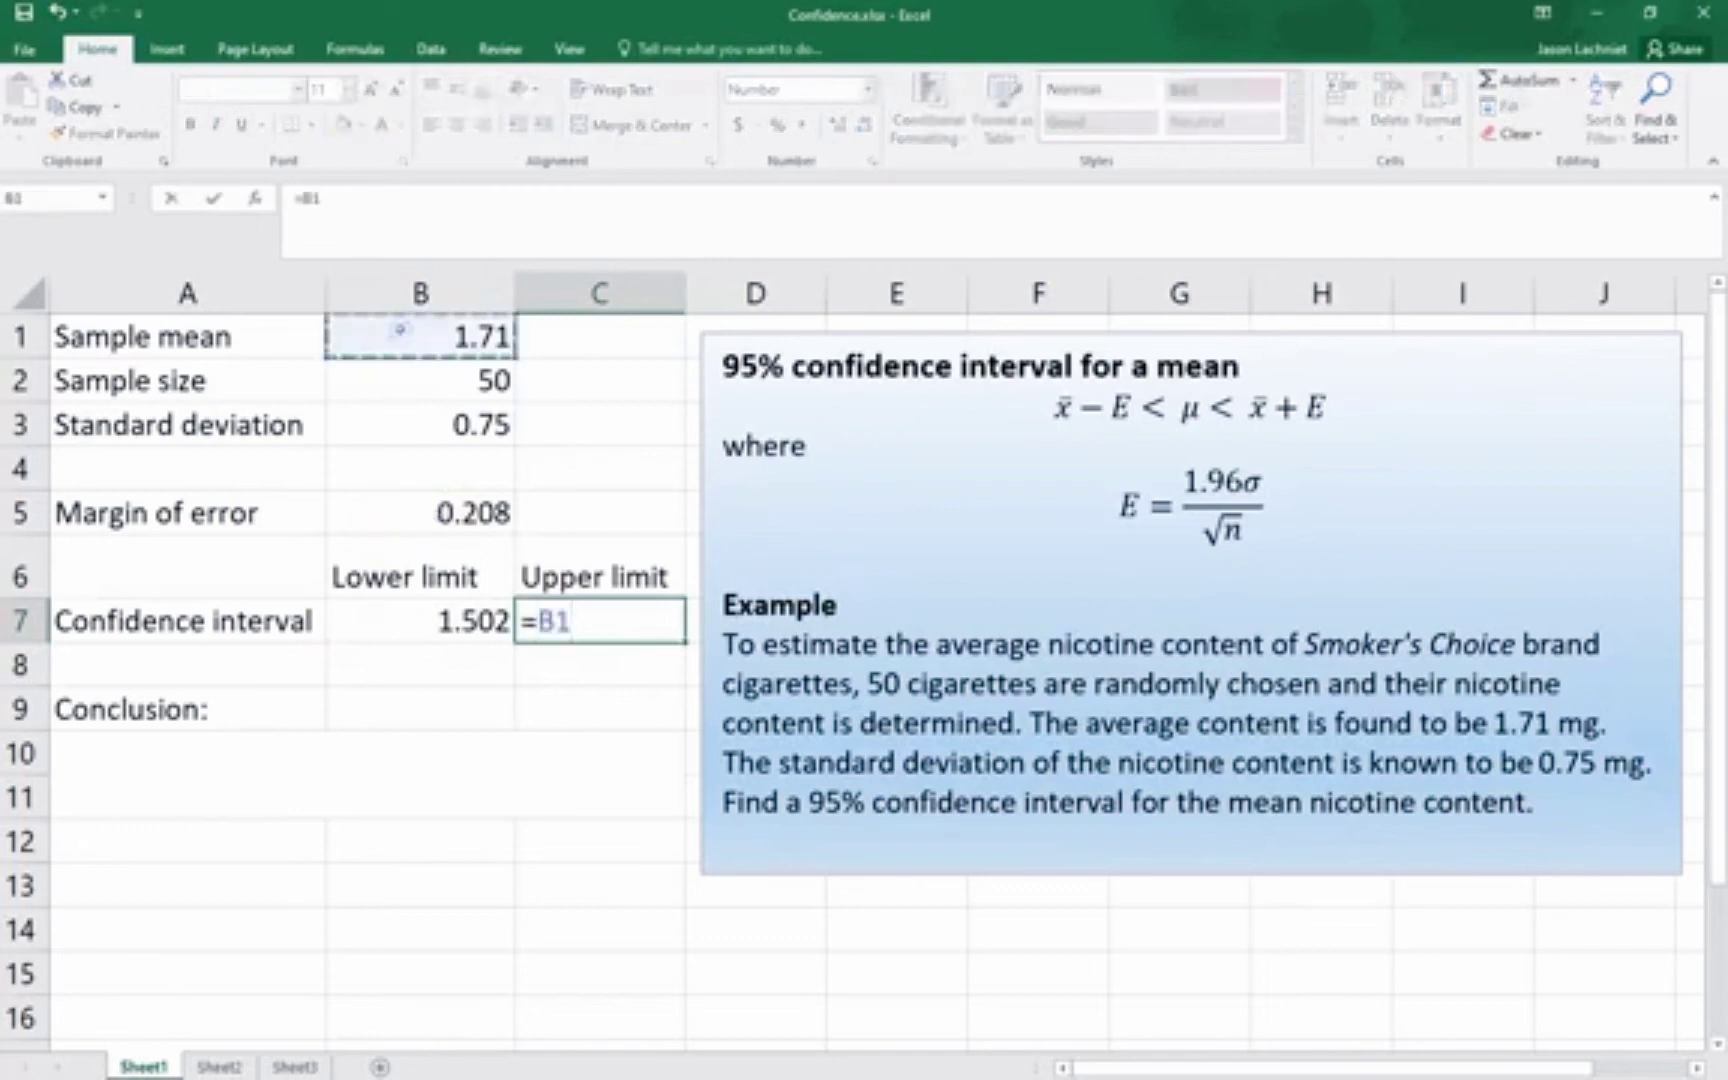
text(+)
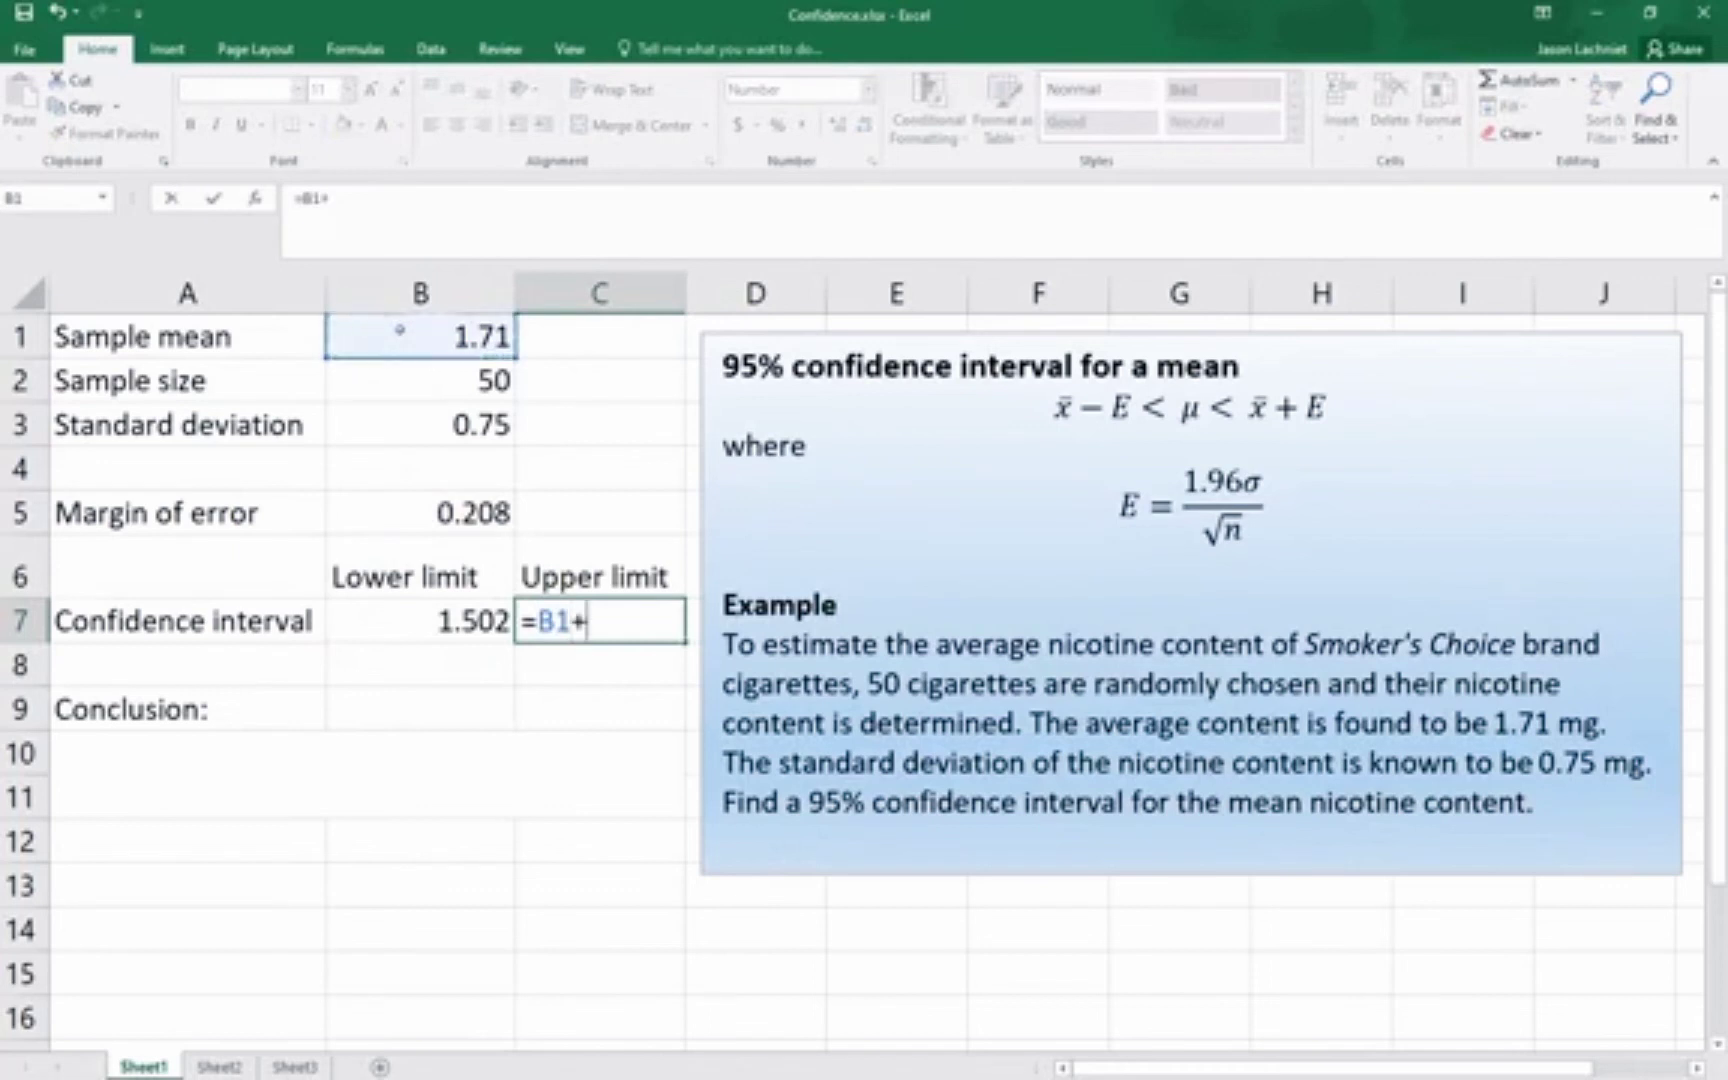
click(401, 514)
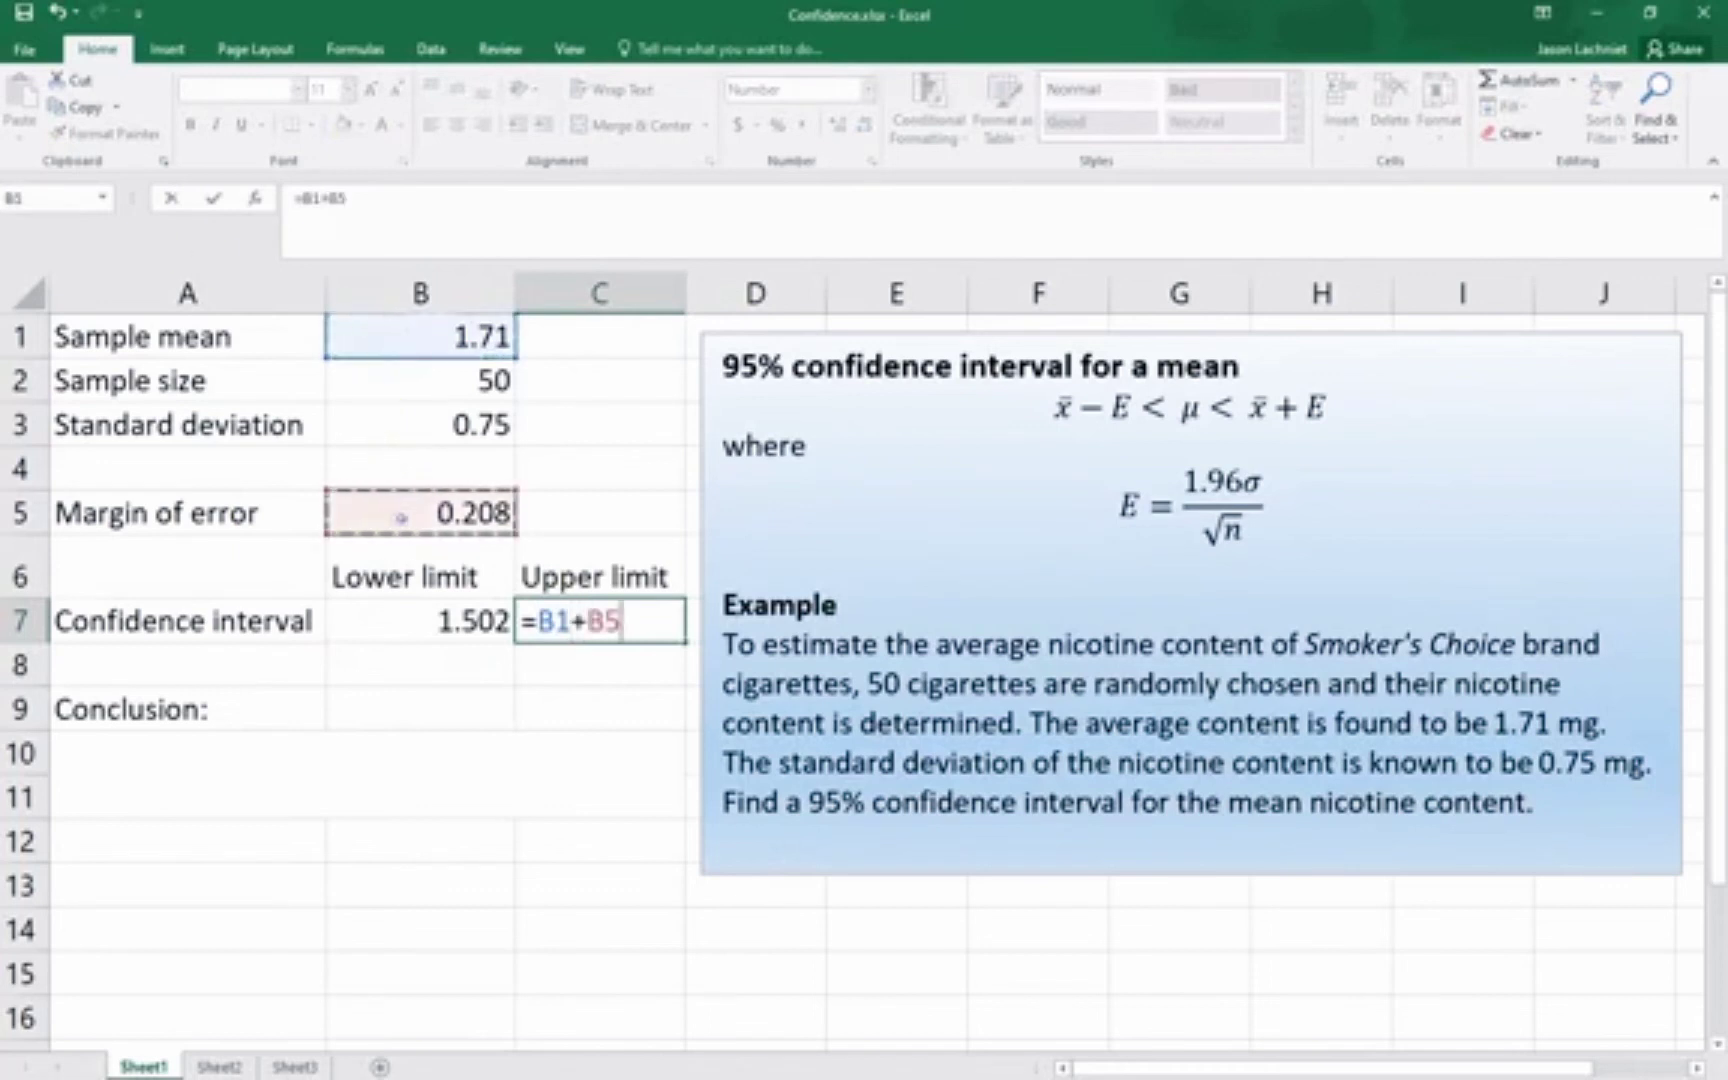
key(Return)
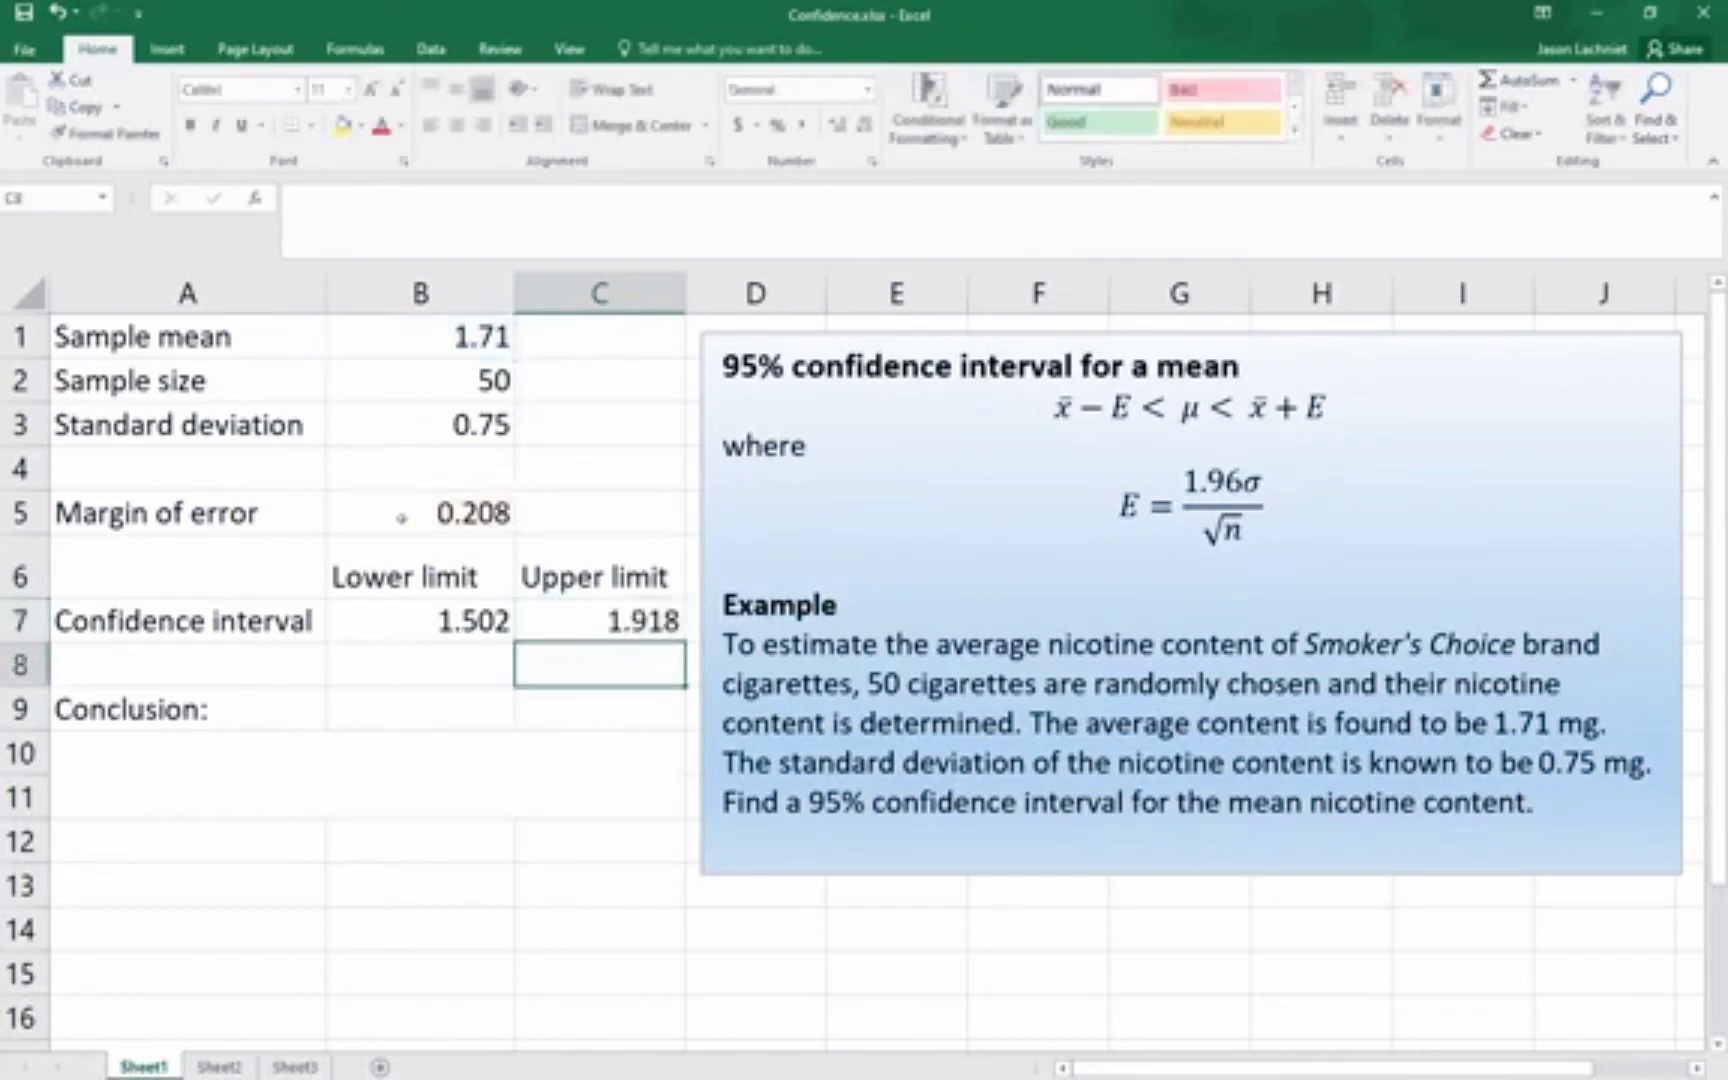
Write the conclusion in A10: "With 95% confidence, the true mean nicotine content is between 1.502 mg and 1.918 mg."
key(Down)
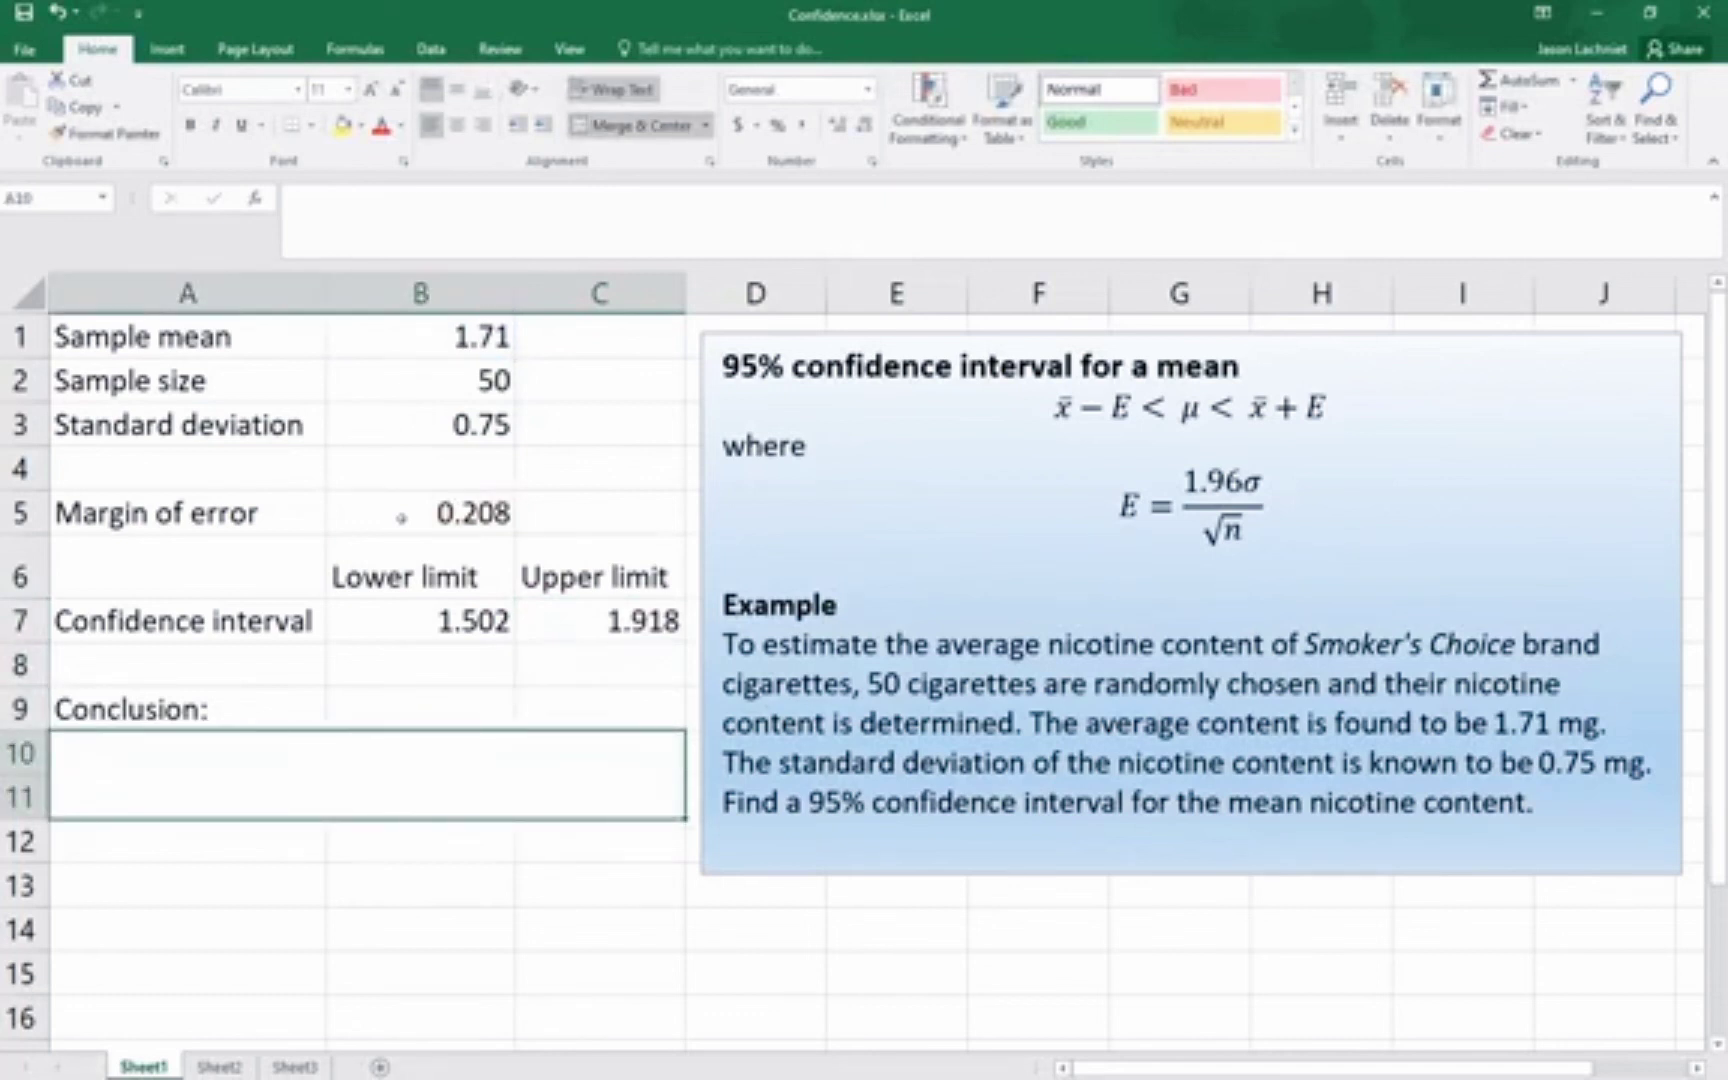
text(W)
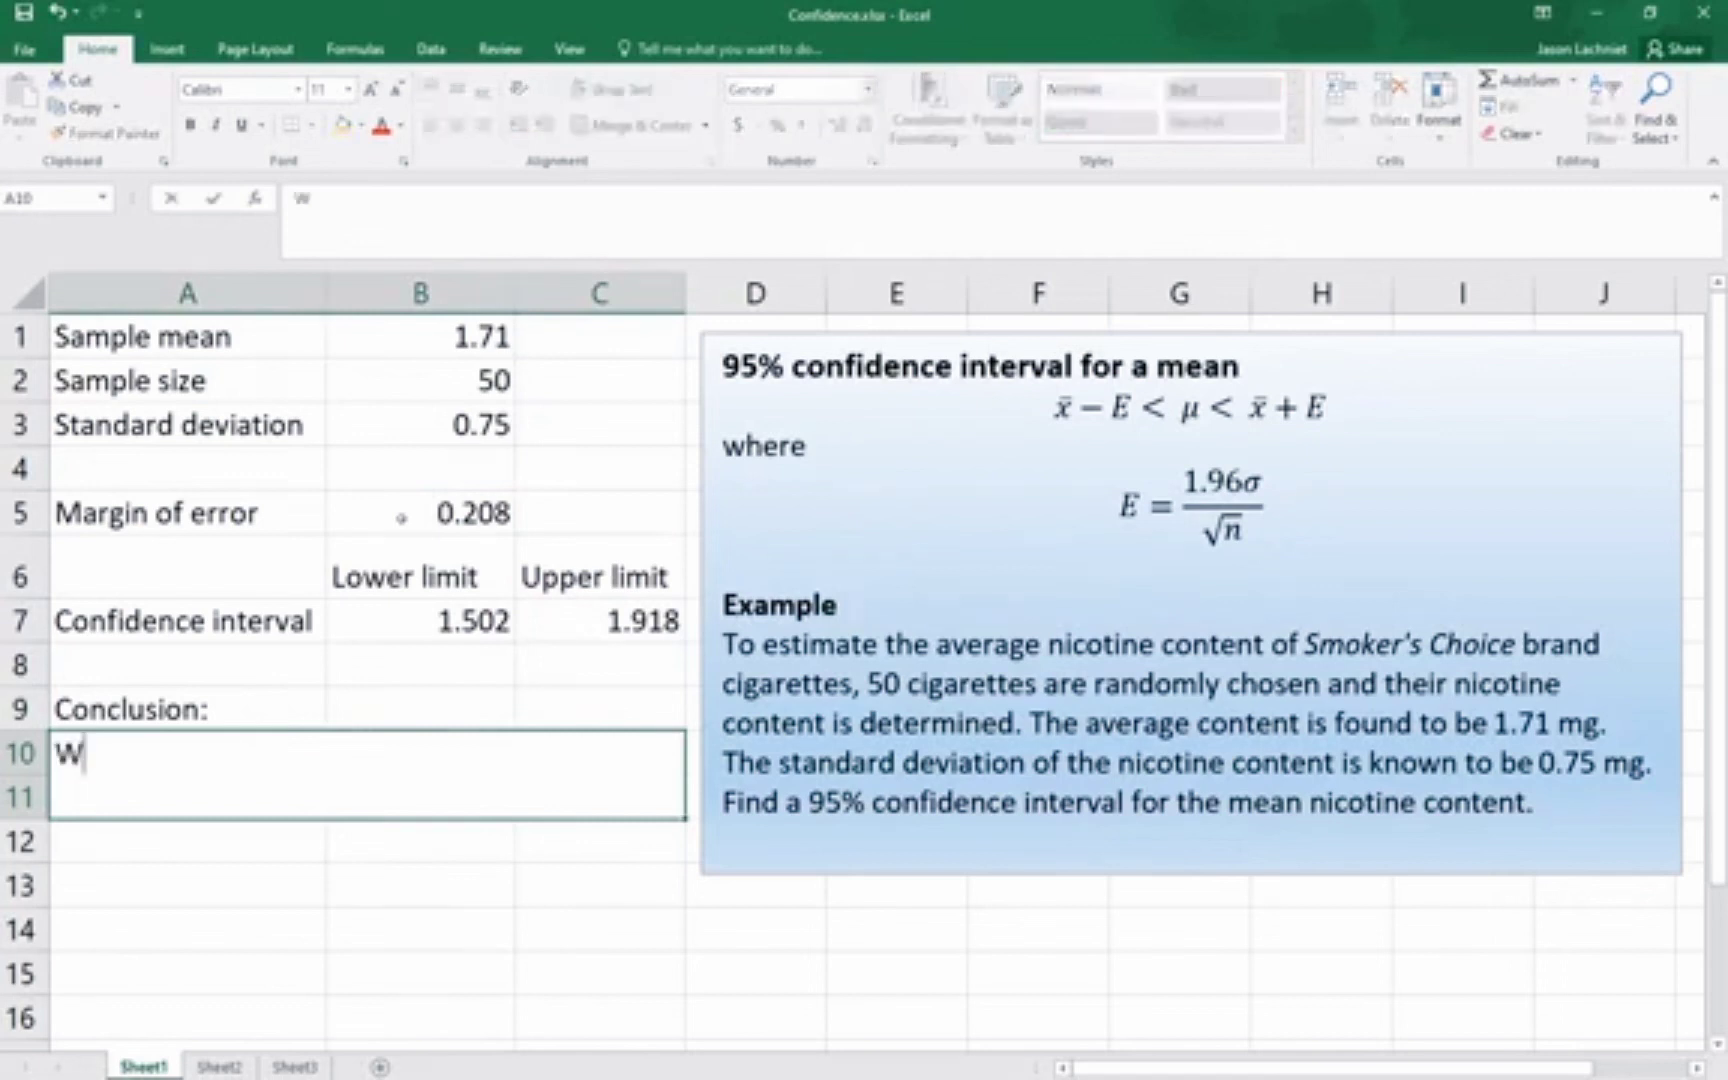
text(ith 9)
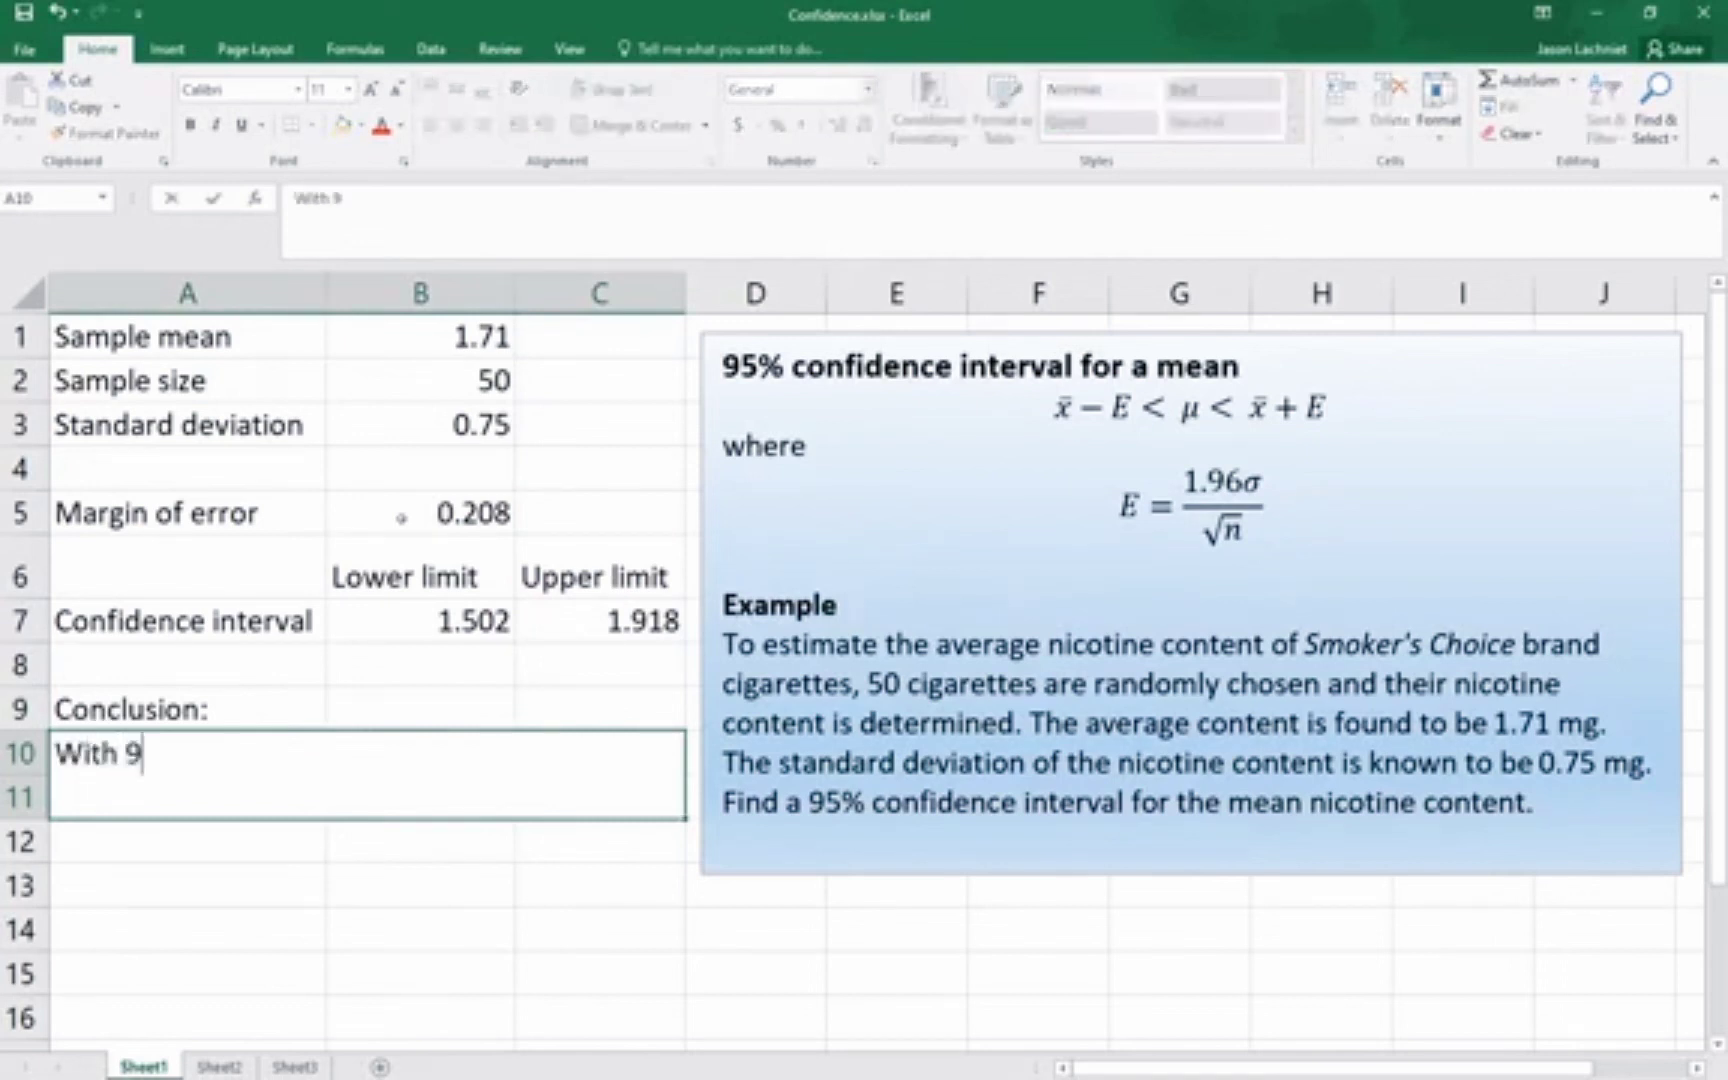
text(5% con)
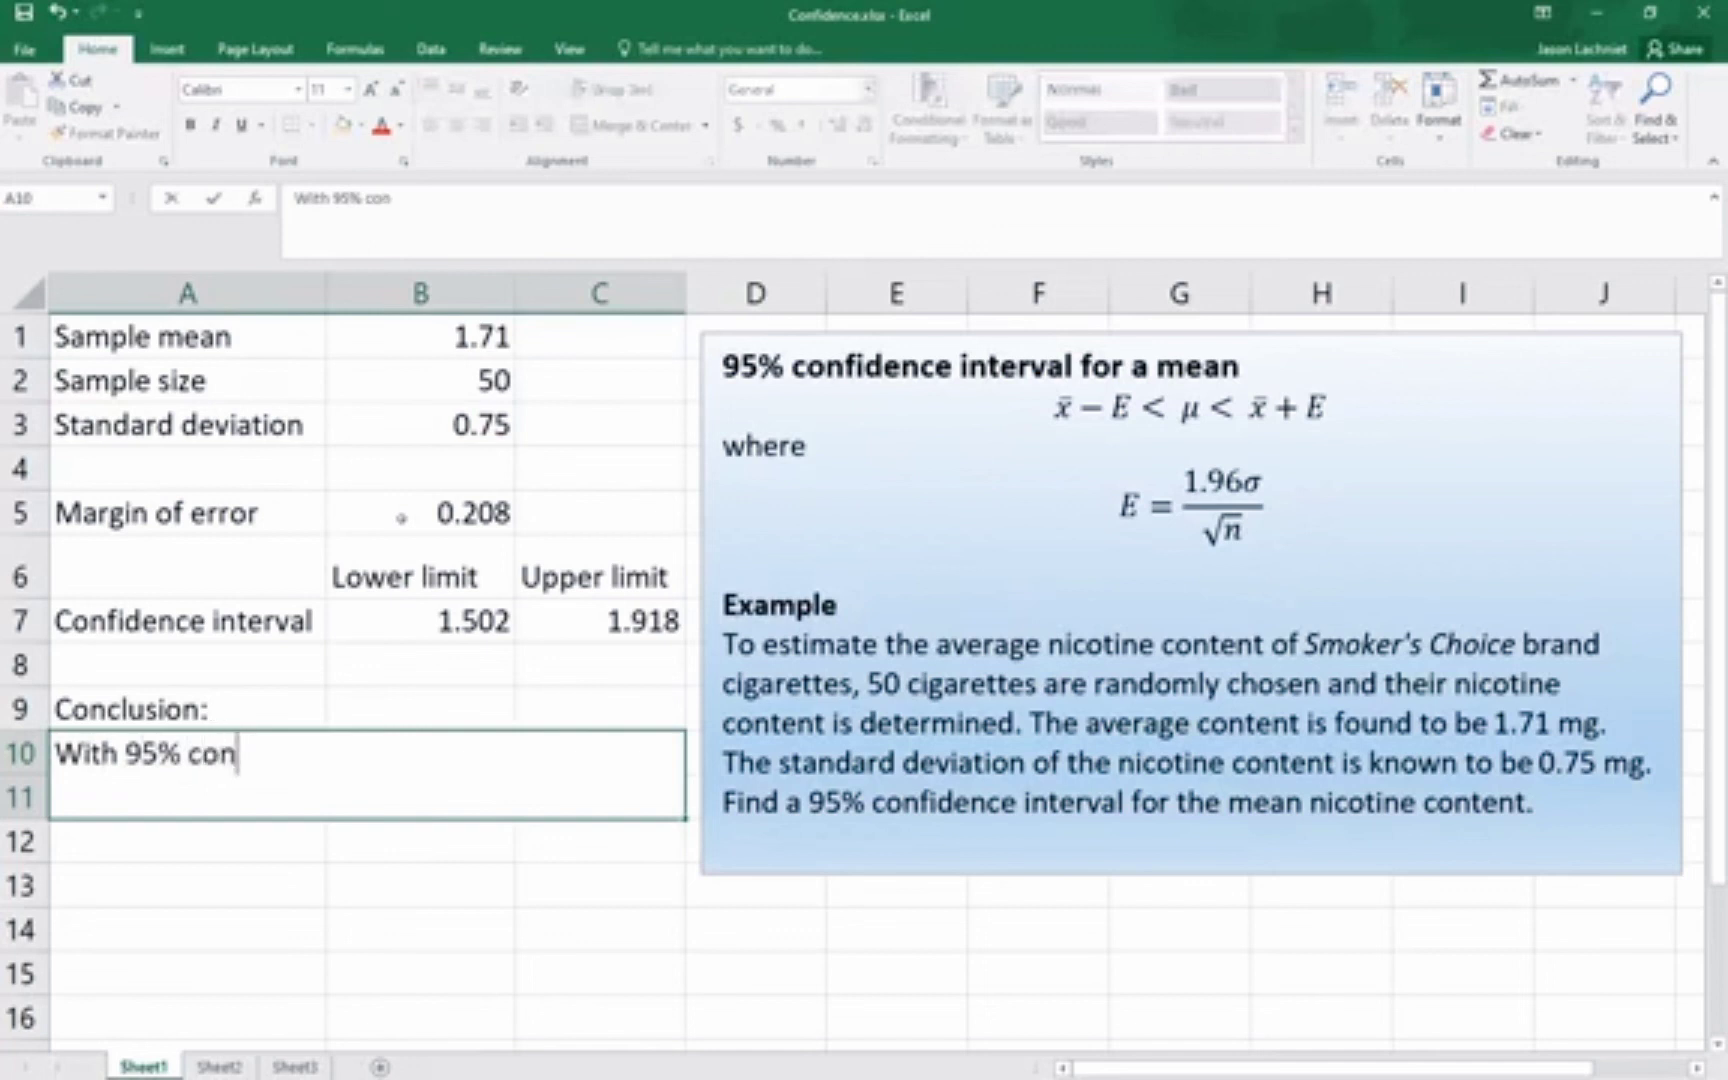
text(fidence)
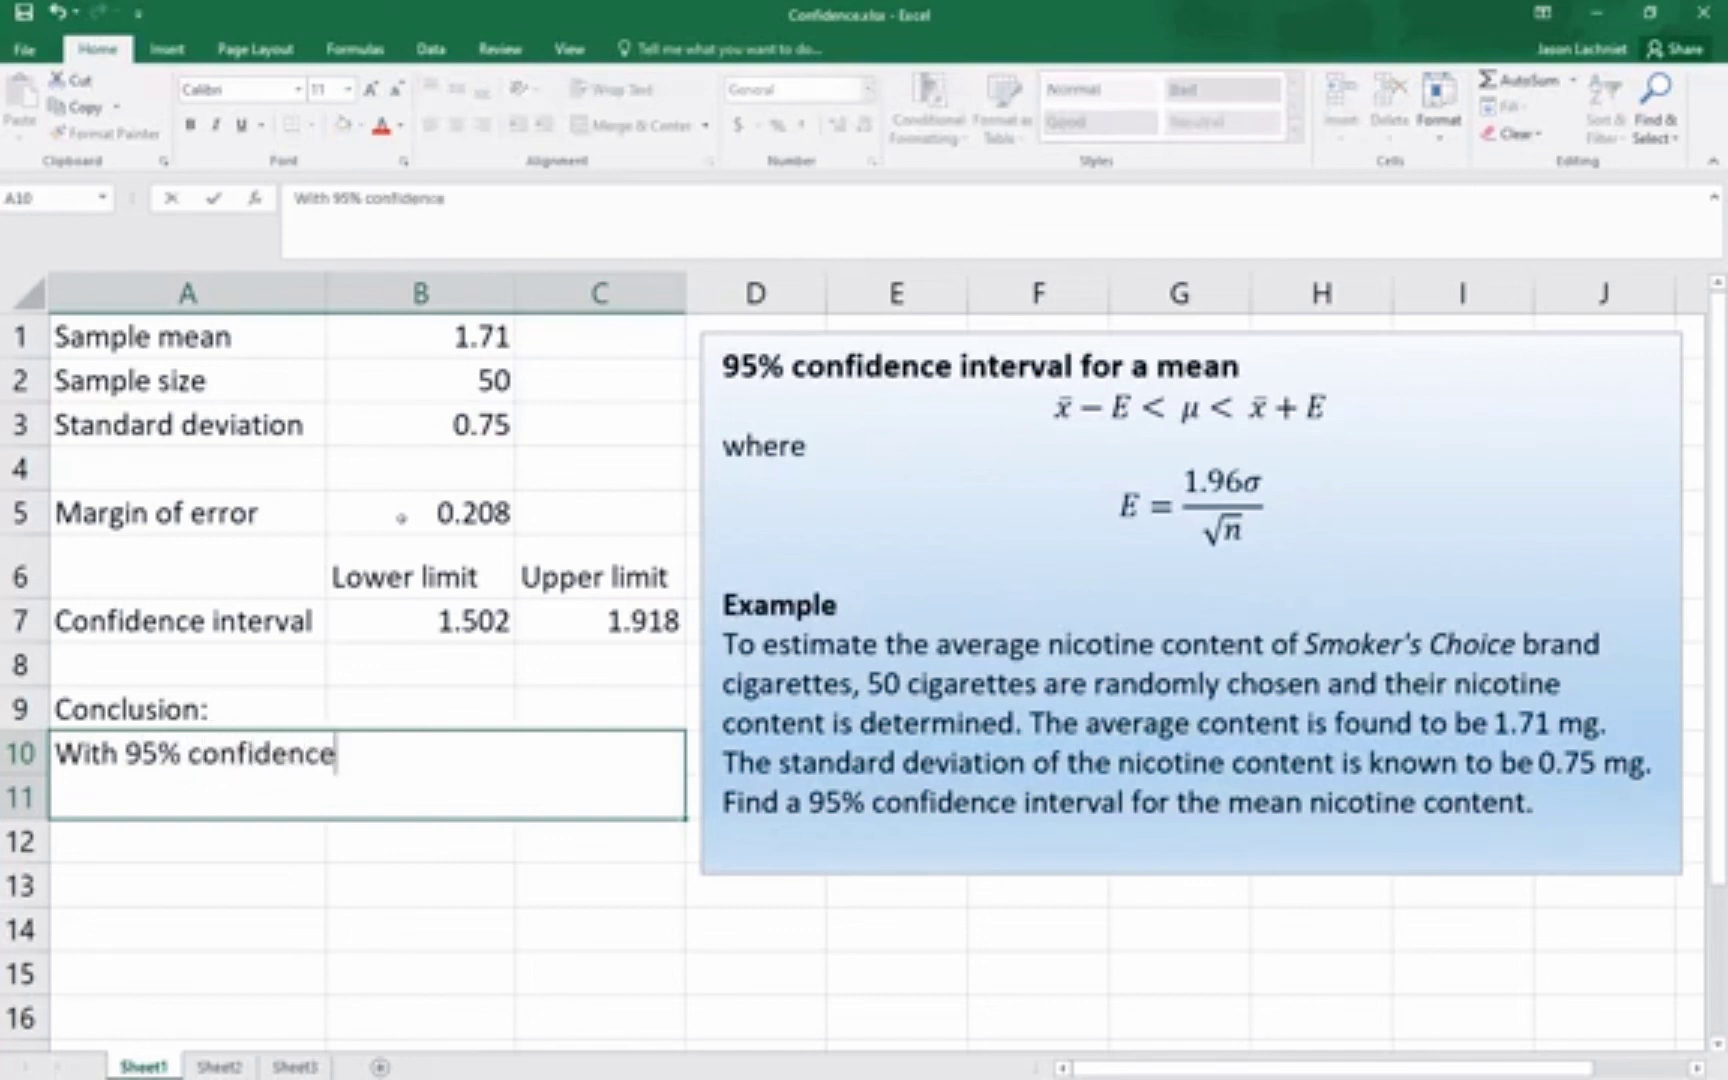
text(, the tre)
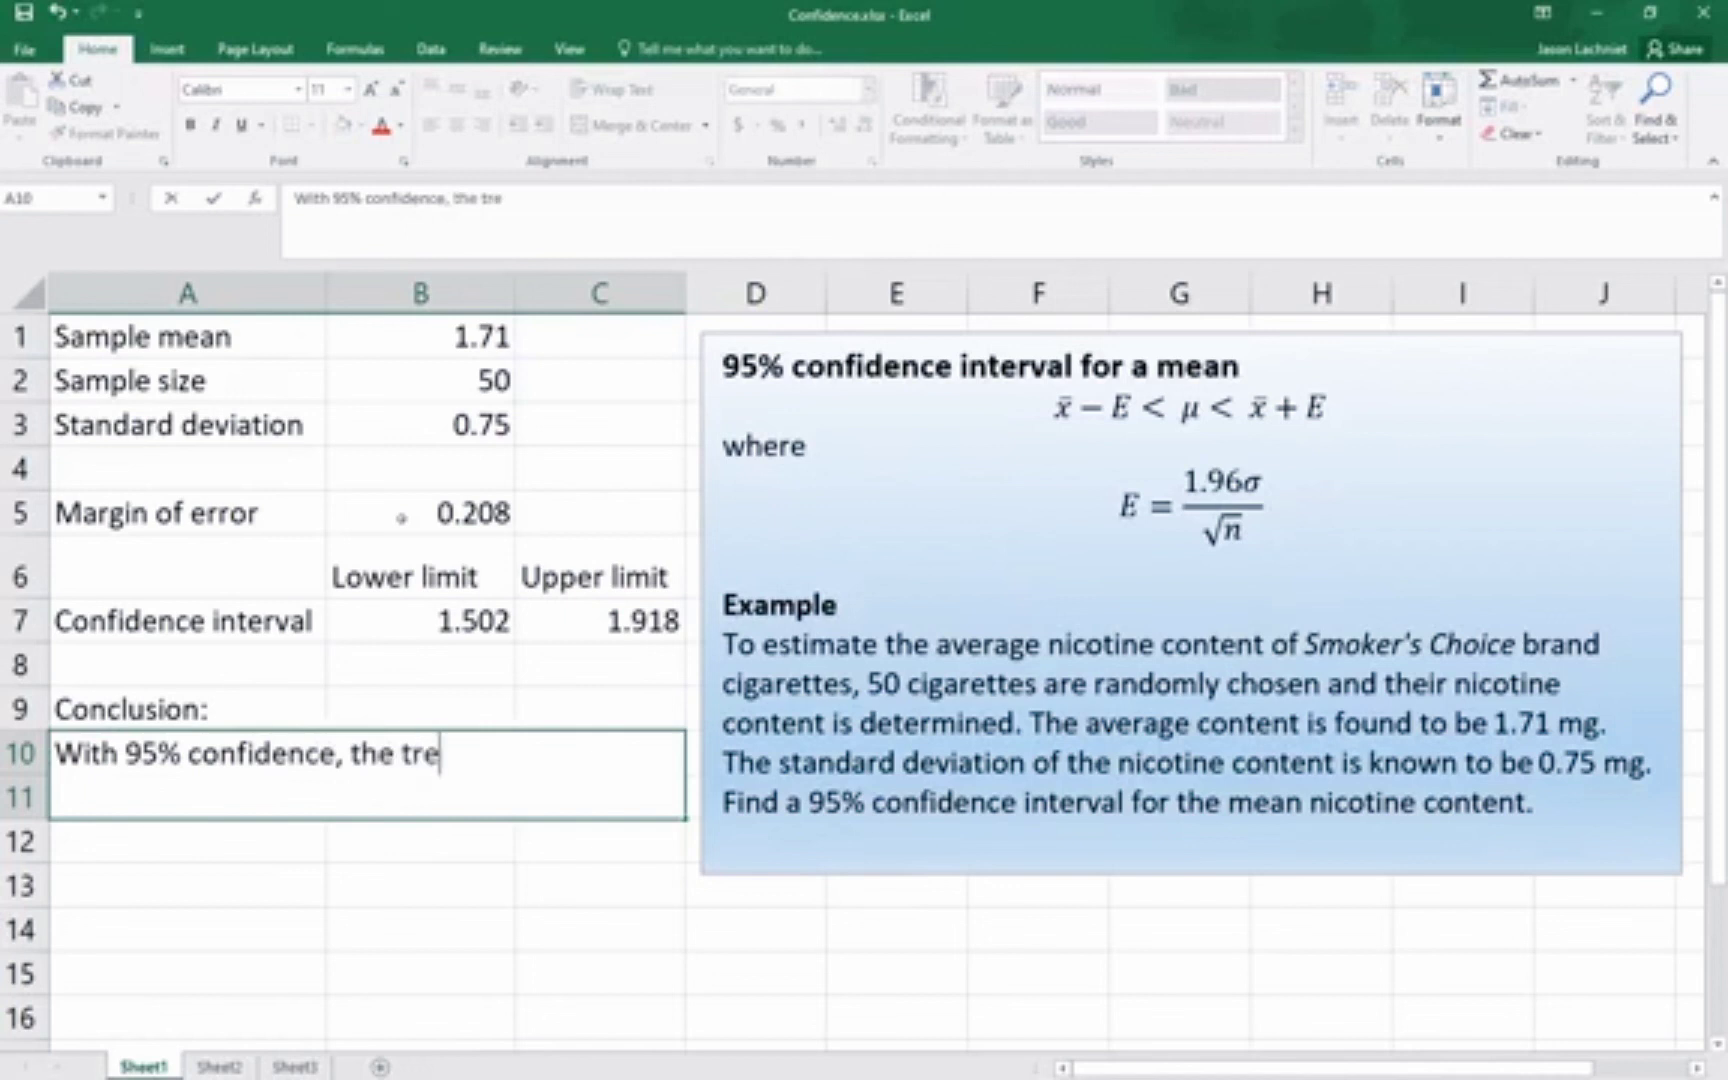
key(BackSpace)
text(ue mean nicotine content is between 1.)
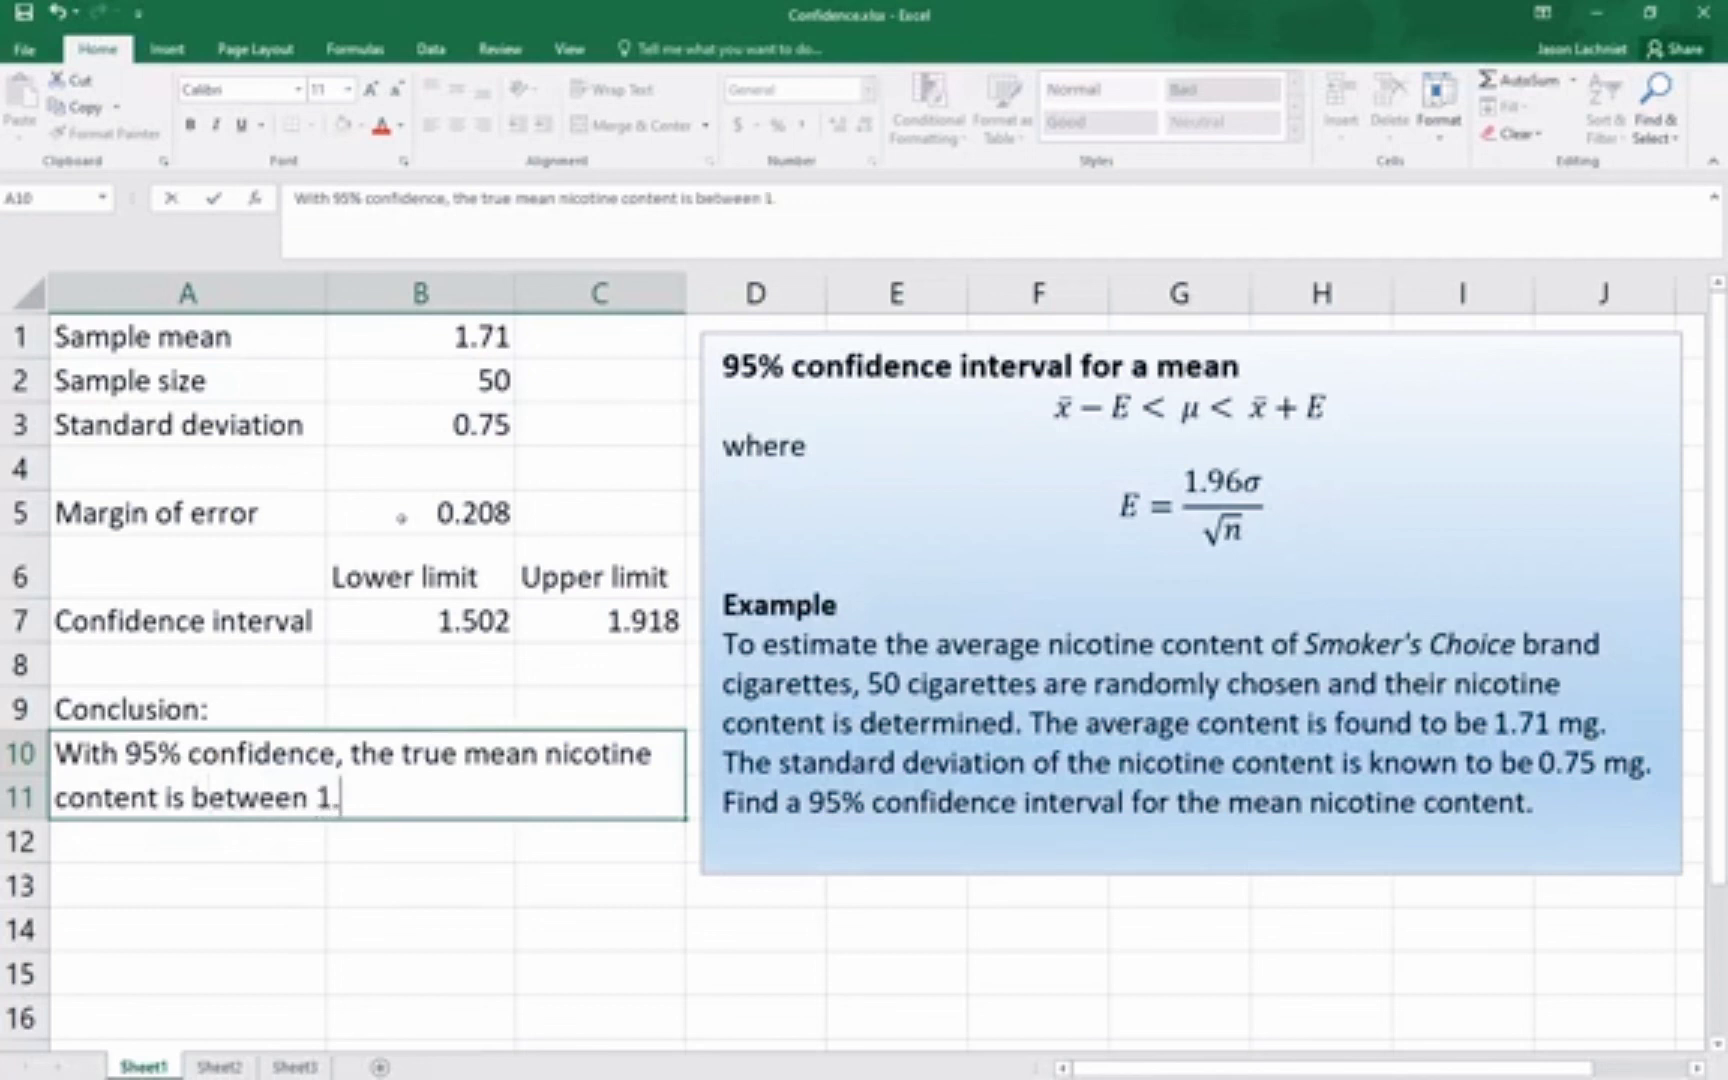
text(502)
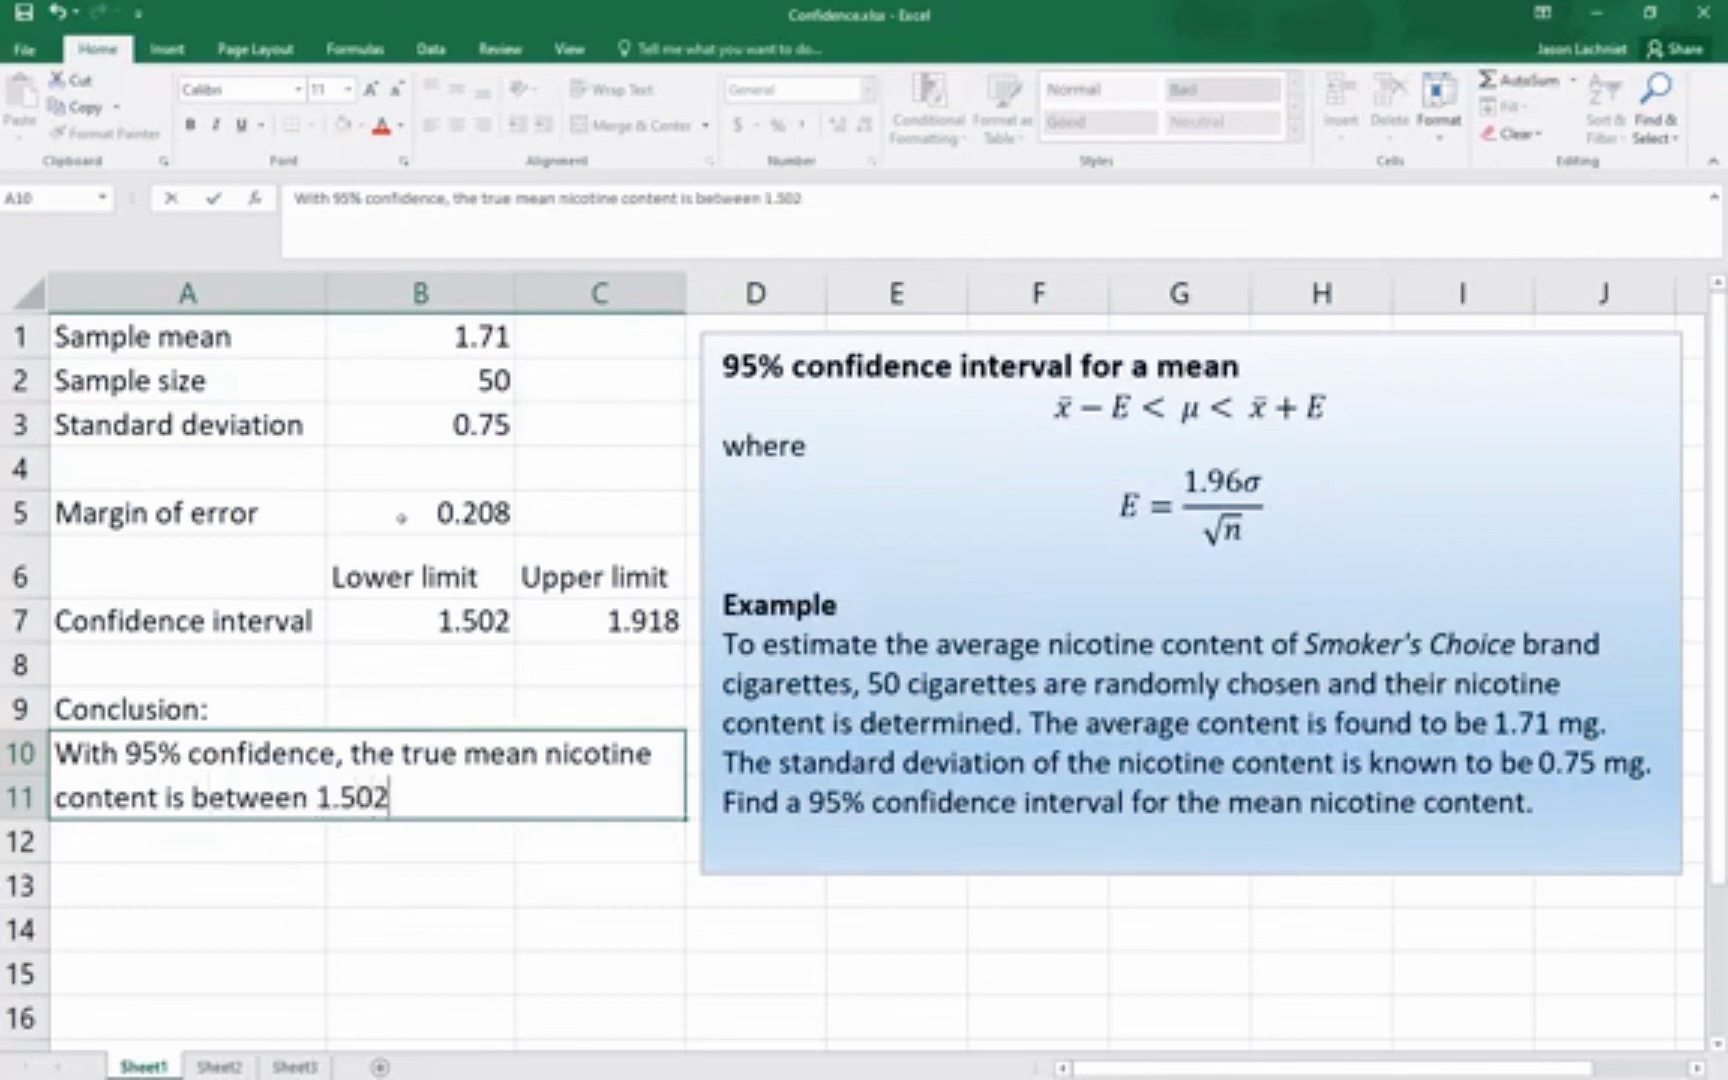
text( mg and 1.918 mg.)
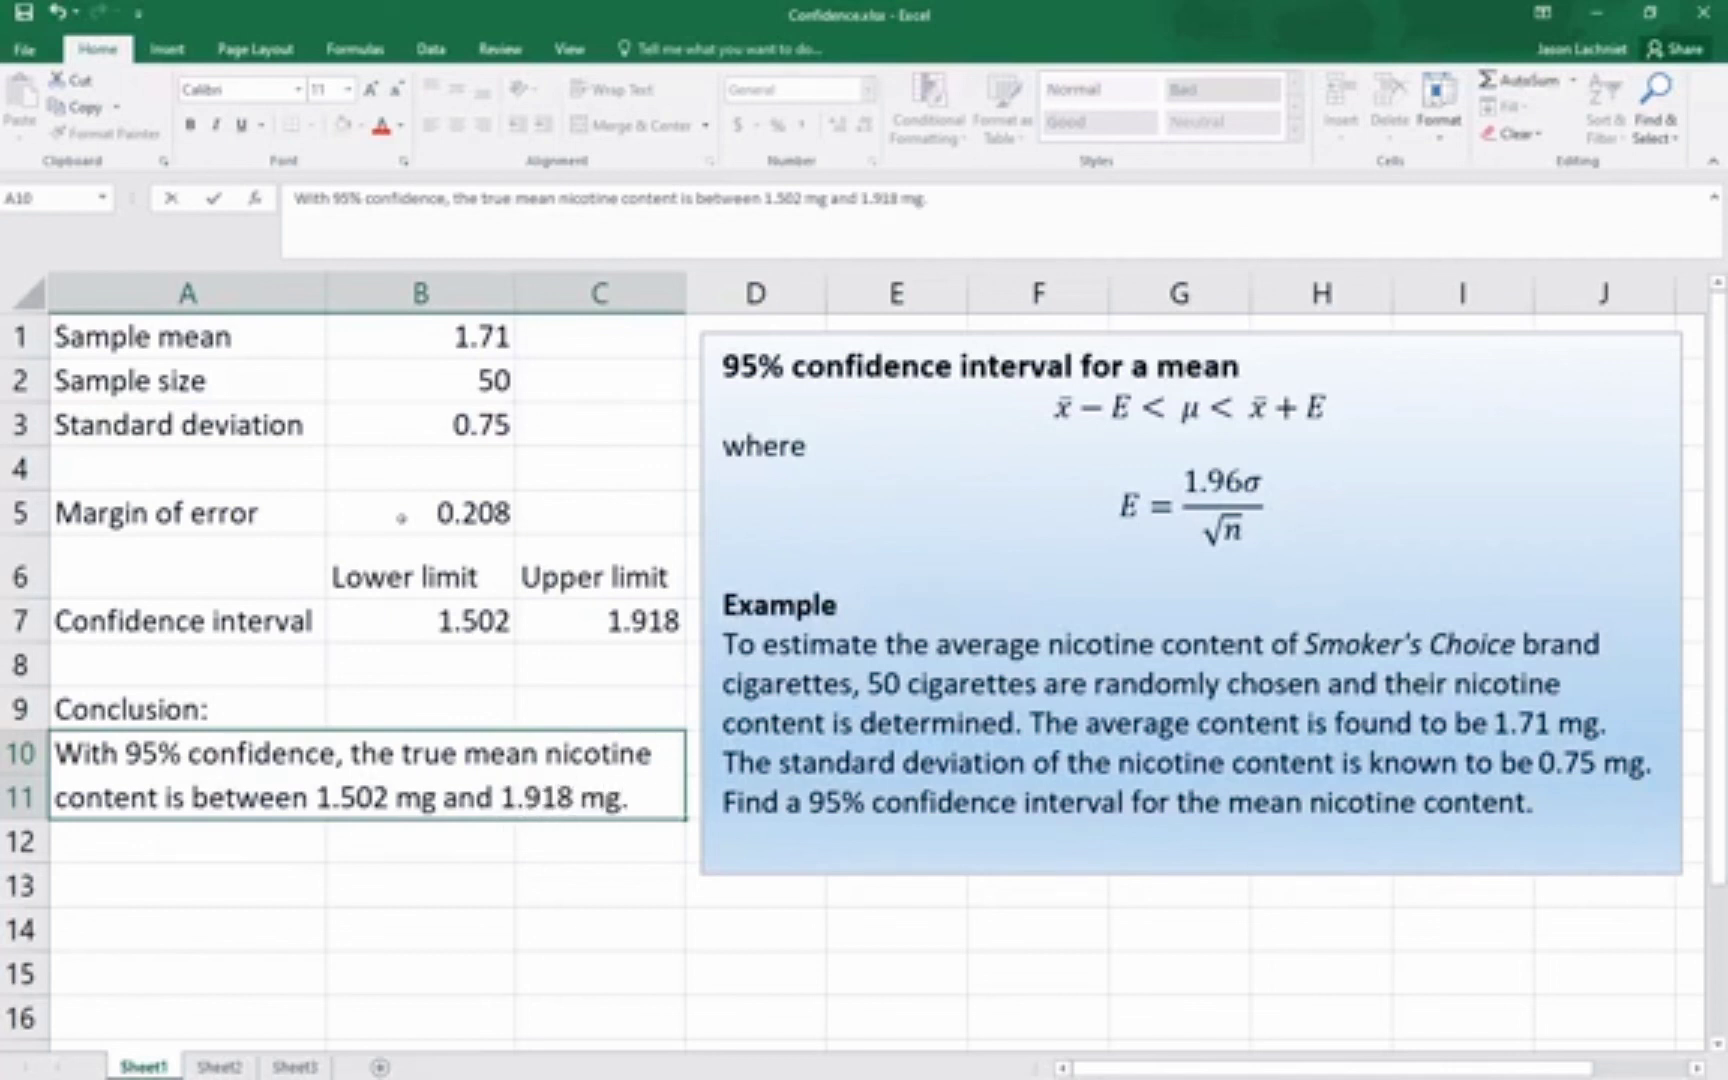